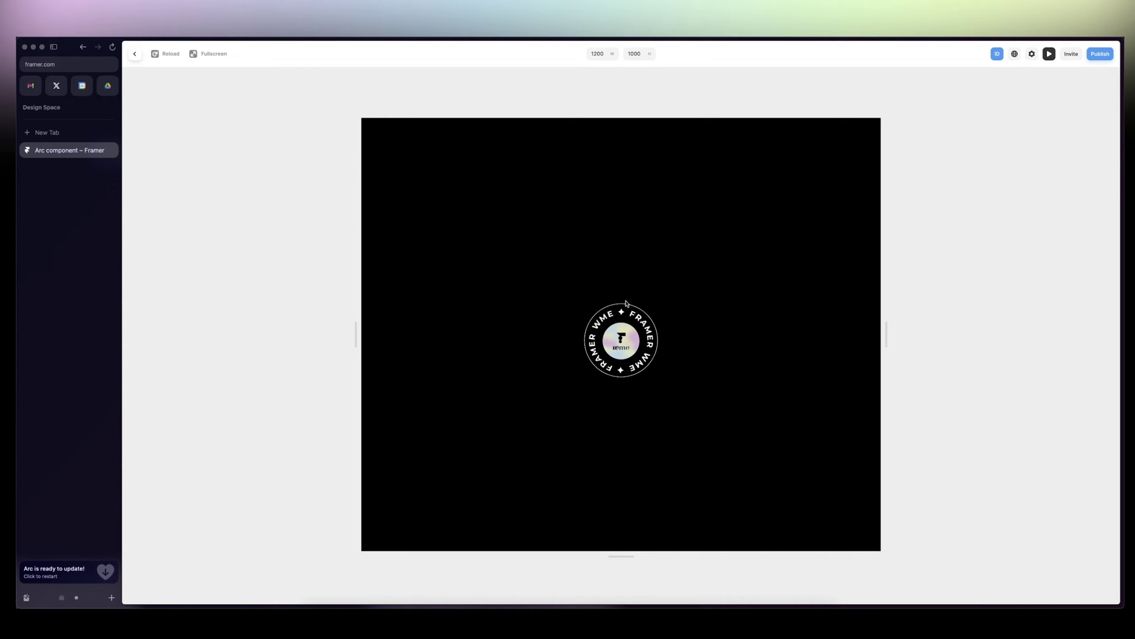
Step: Leave the preview and move the ARC badge off the black Desktop frame onto the empty canvas beside it
left_click(1048, 54)
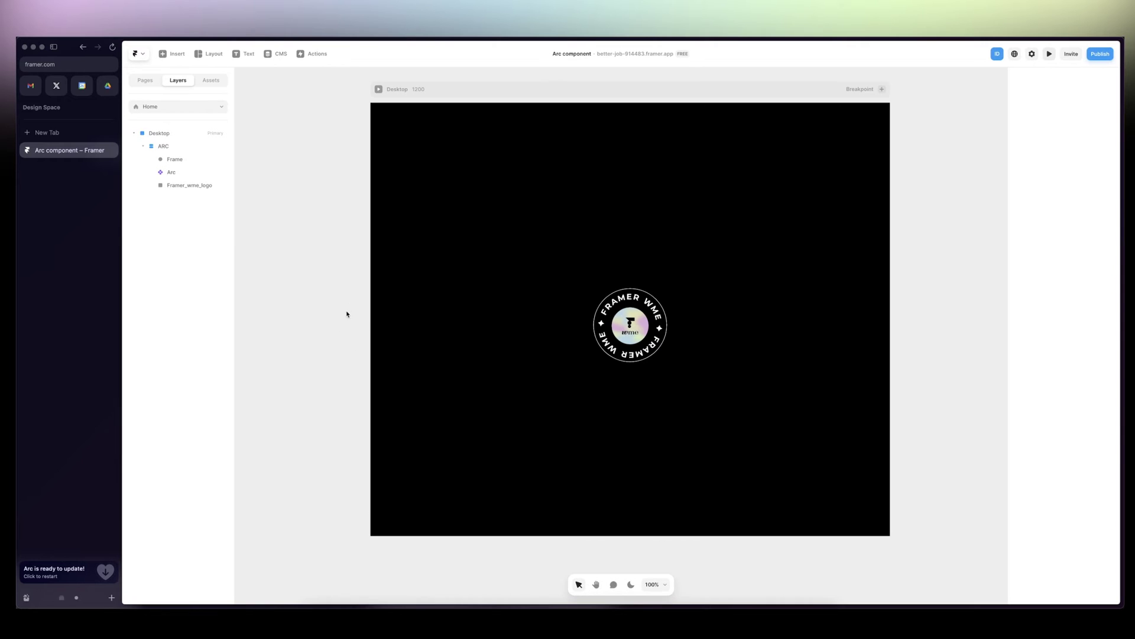
left_click_drag(505, 217, 294, 357)
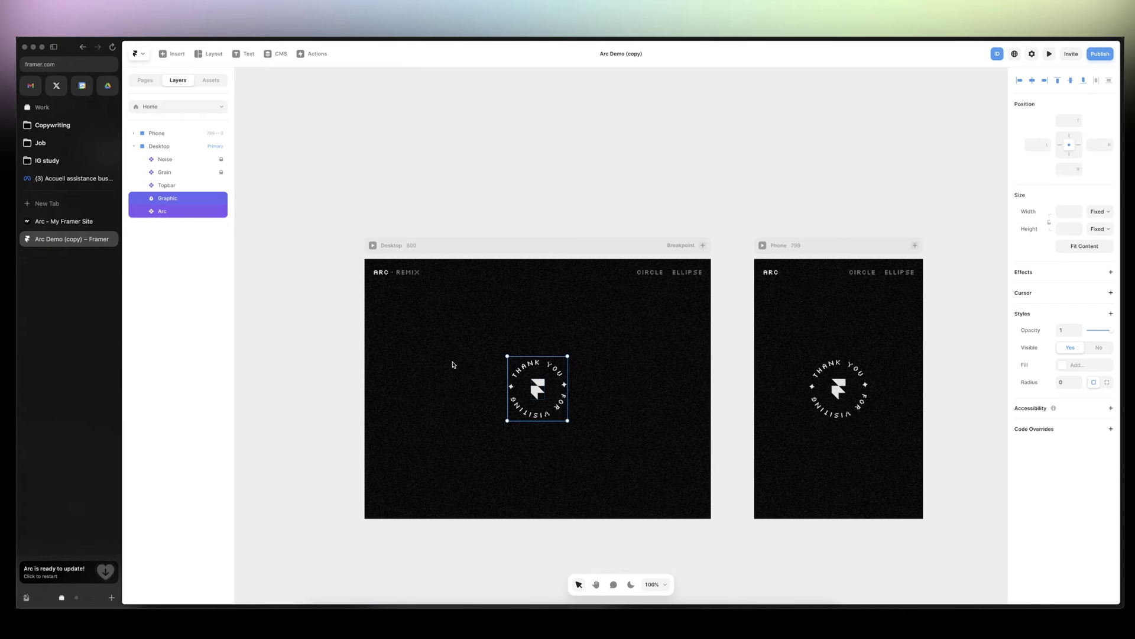
Step: Copy the Graphic and Arc layers from the Arc Demo (copy) project and paste them into the Arc component project's Desktop frame
key("Escape")
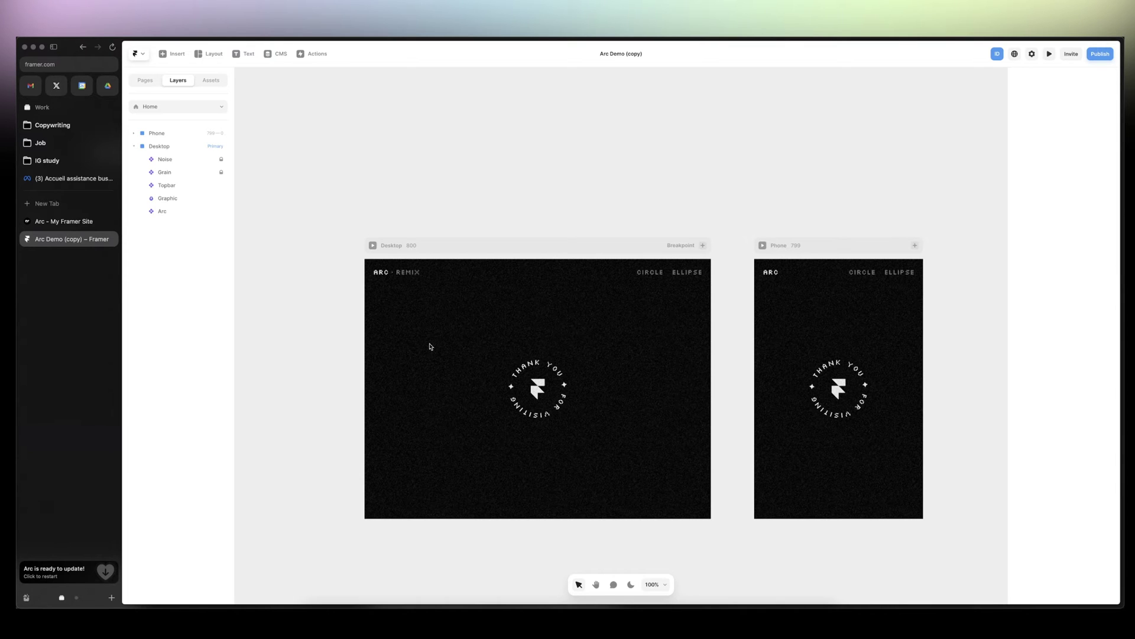
left_click_drag(461, 342, 568, 422)
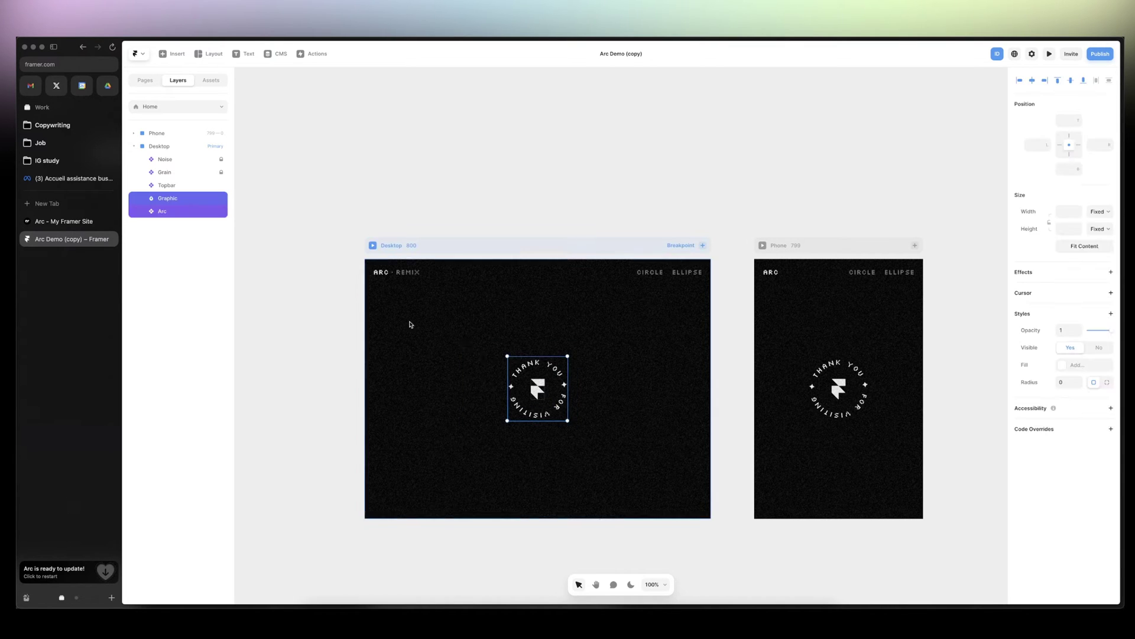
scroll(63, 312, "left", 5)
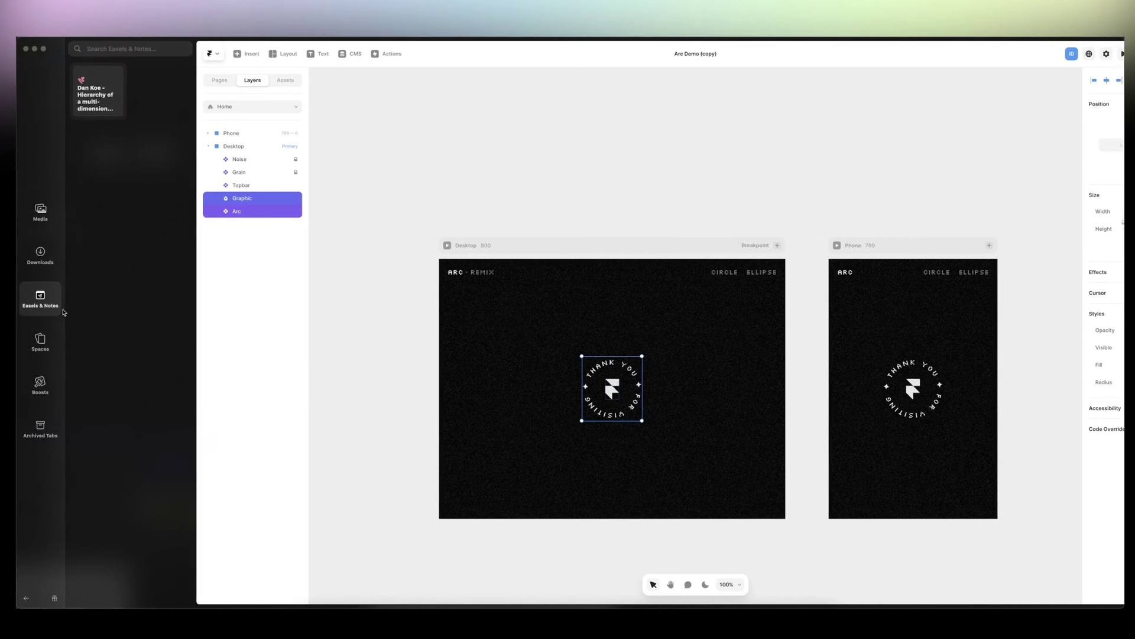
scroll(64, 312, "right", 5)
scroll(64, 312, "right", 5)
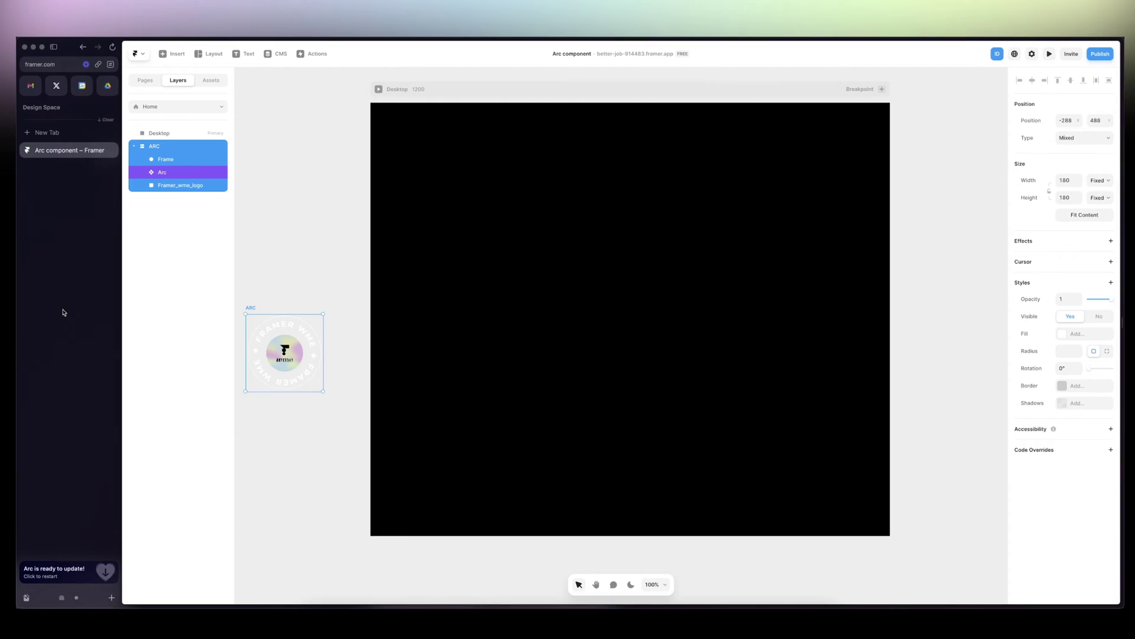
left_click(532, 327)
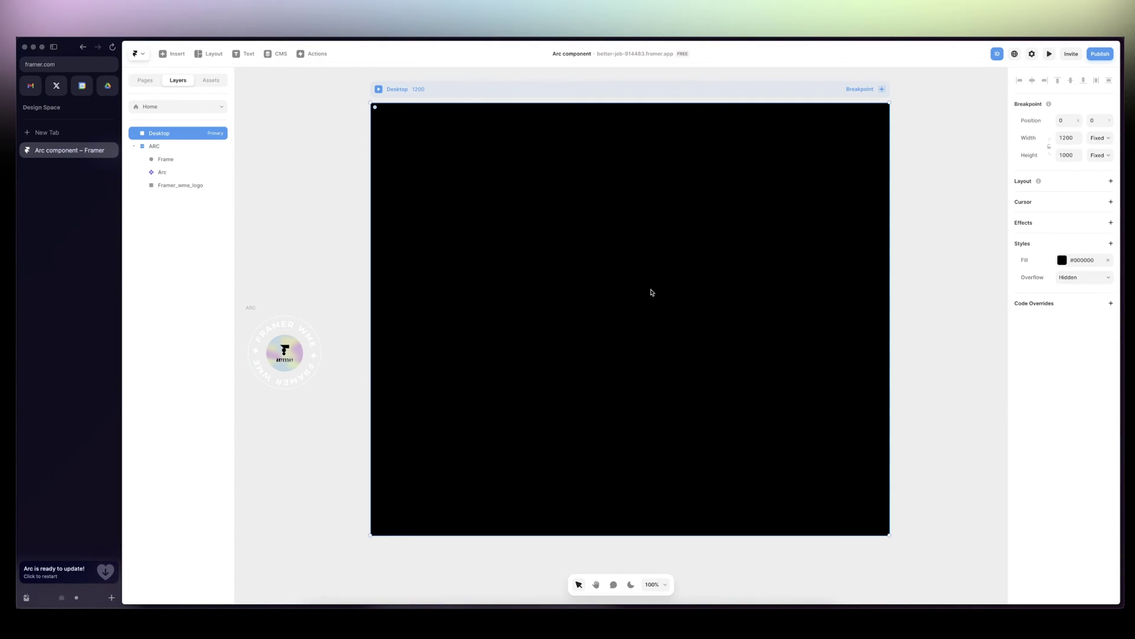
key("ctrl+v")
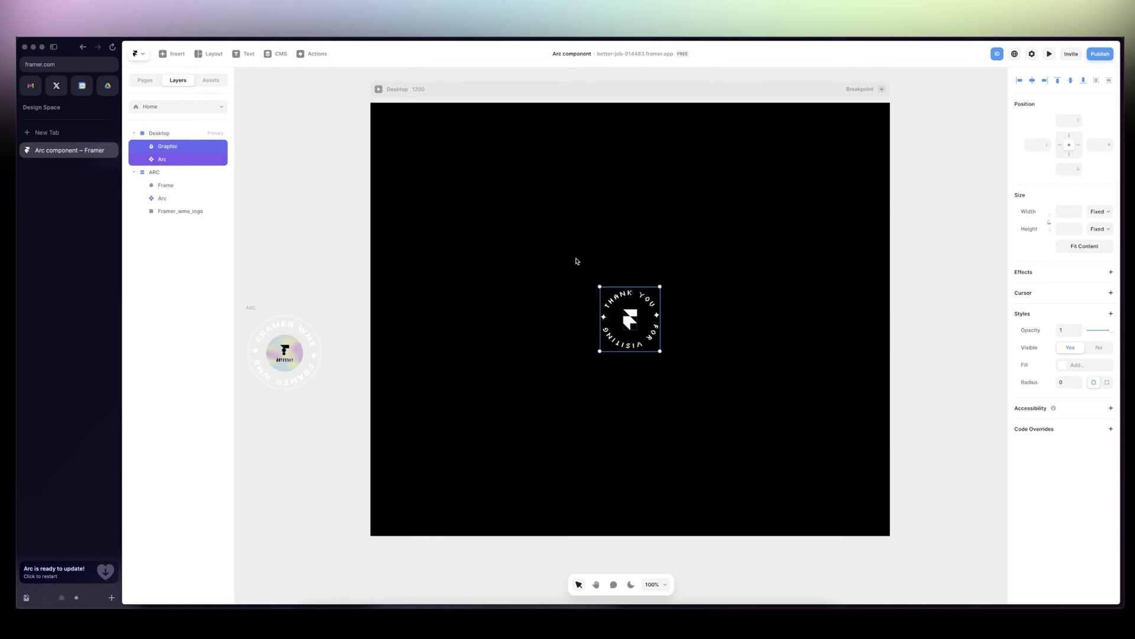
Step: Delete the Graphic layer from the middle of the pasted circular text
left_click(529, 312)
left_click(630, 323)
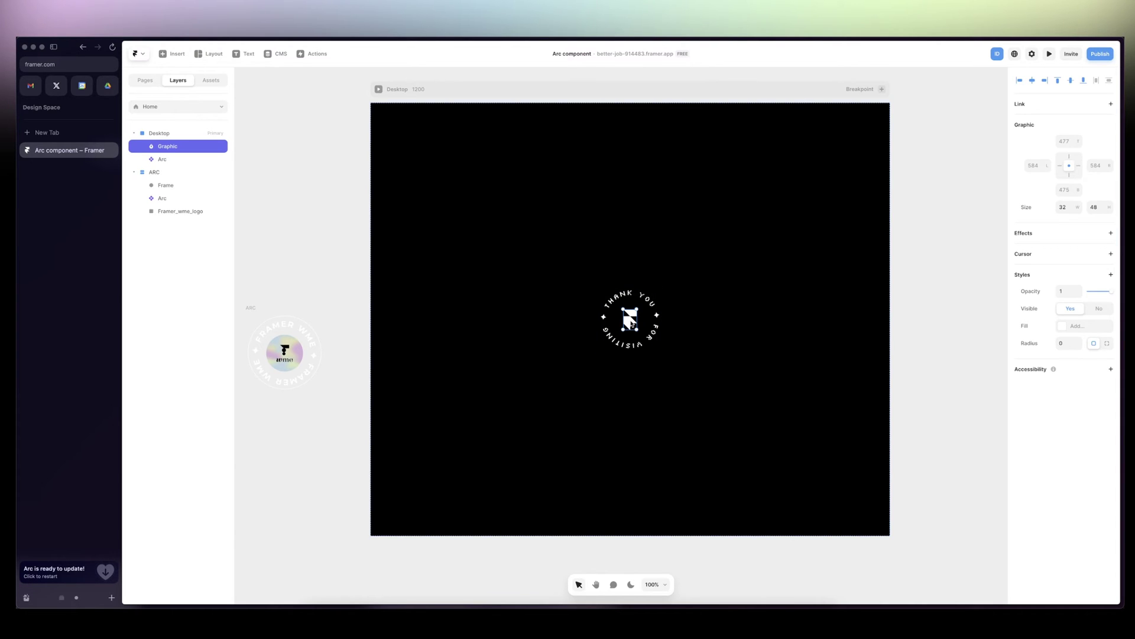
key("Delete")
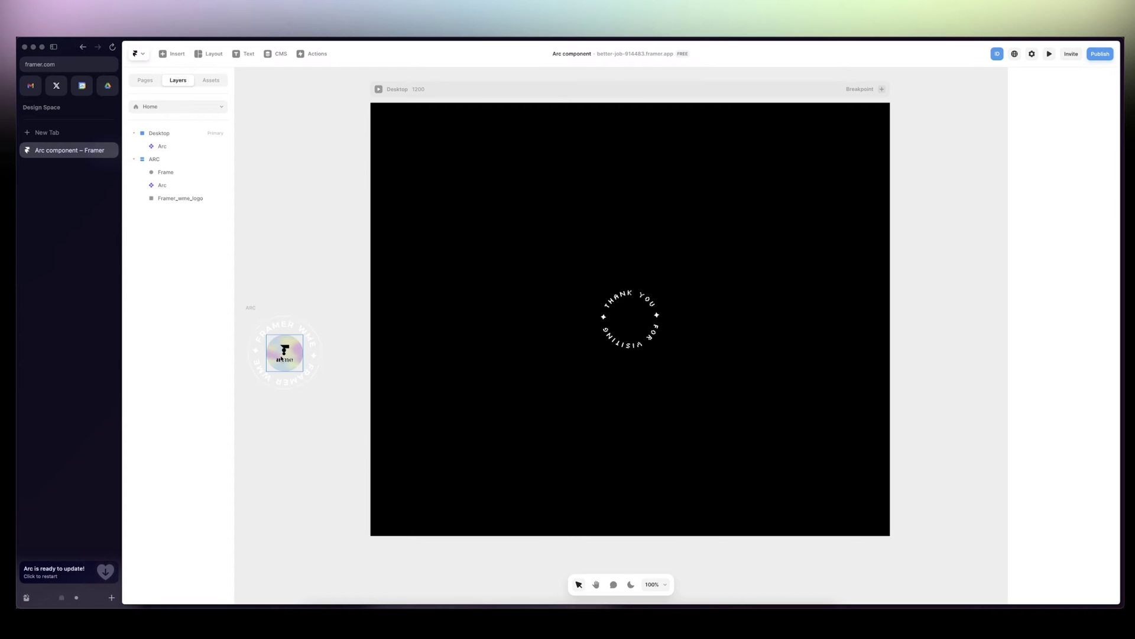
Step: Upload the Framer wme logo PNG into the Desktop frame, below and beside the circular text
left_click(286, 356)
left_click(302, 452)
left_click(318, 609)
left_click_drag(722, 304, 538, 411)
left_click(404, 157)
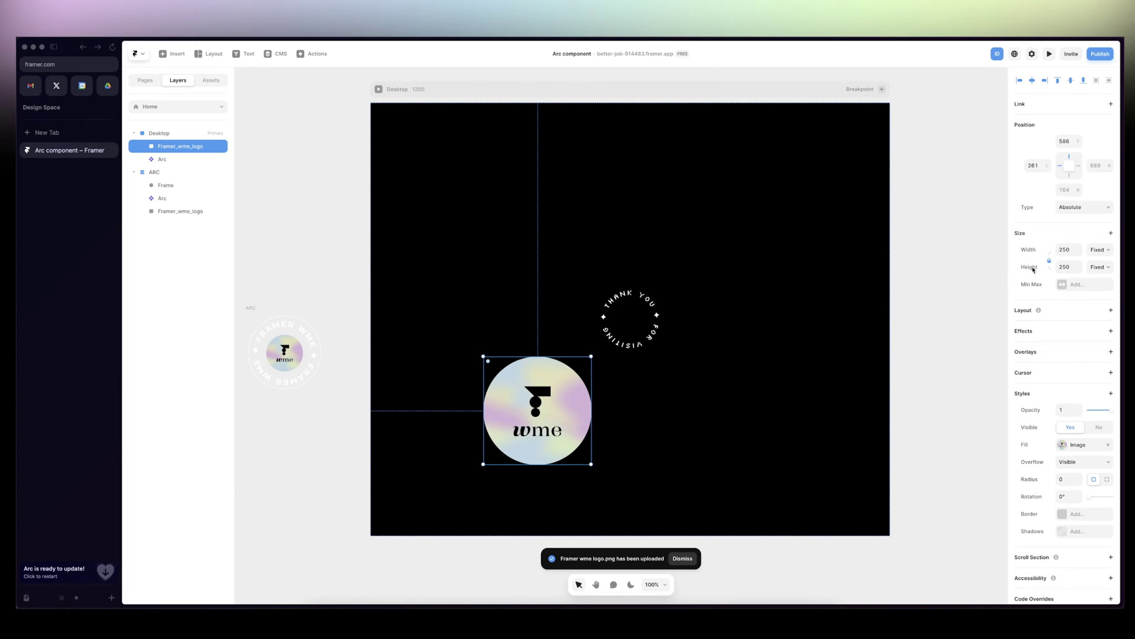
Step: Set the logo's size to 85 by 85 and move it into the middle of the circular text
left_click(1067, 249)
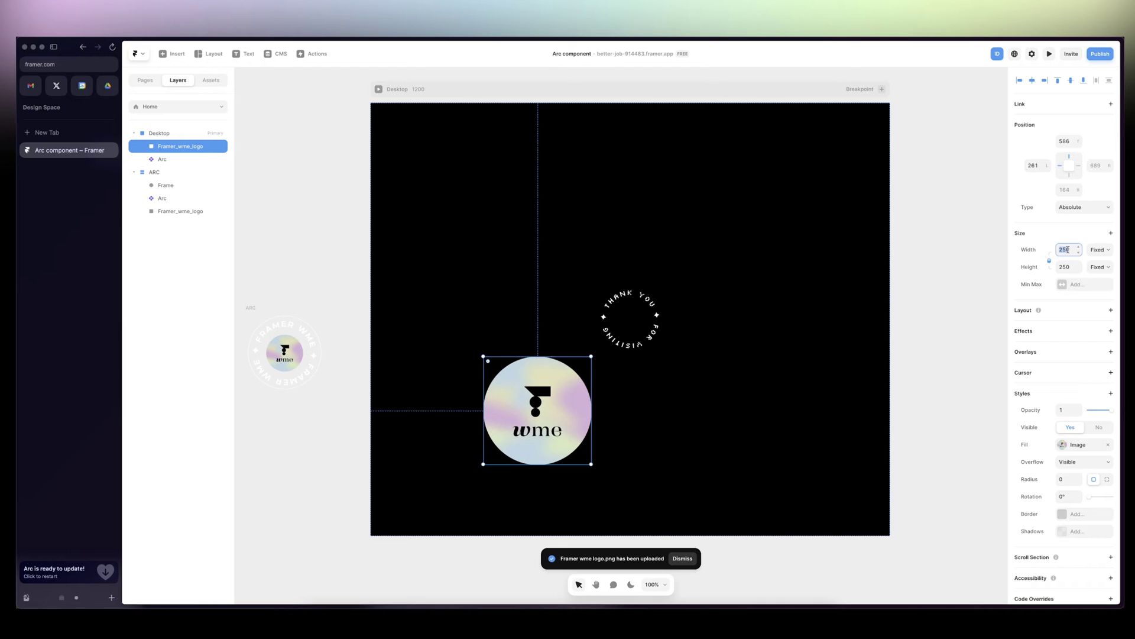
type("85")
key("Return")
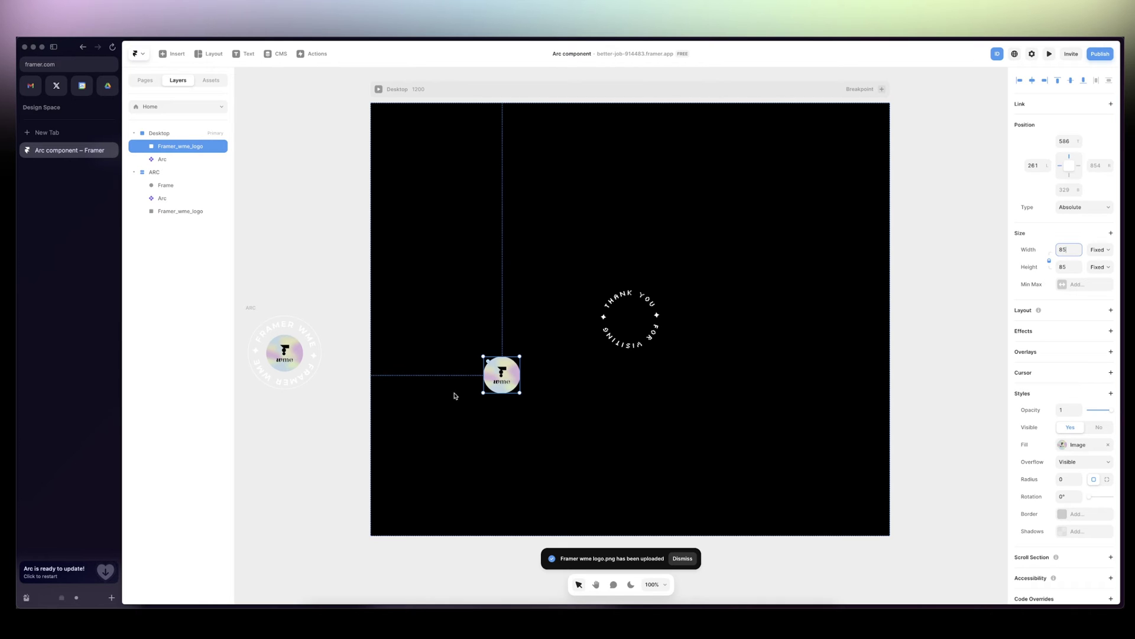
left_click_drag(506, 383, 630, 326)
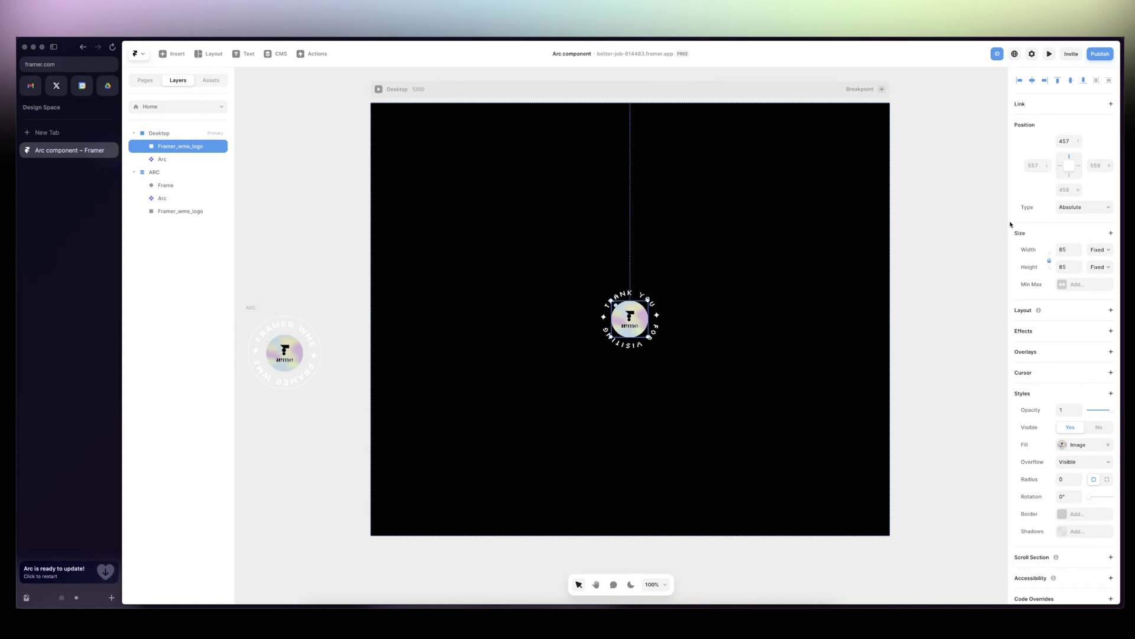
Step: Reduce the logo's width to 80 and recentre it inside the circular text
left_click(1061, 249)
type("80")
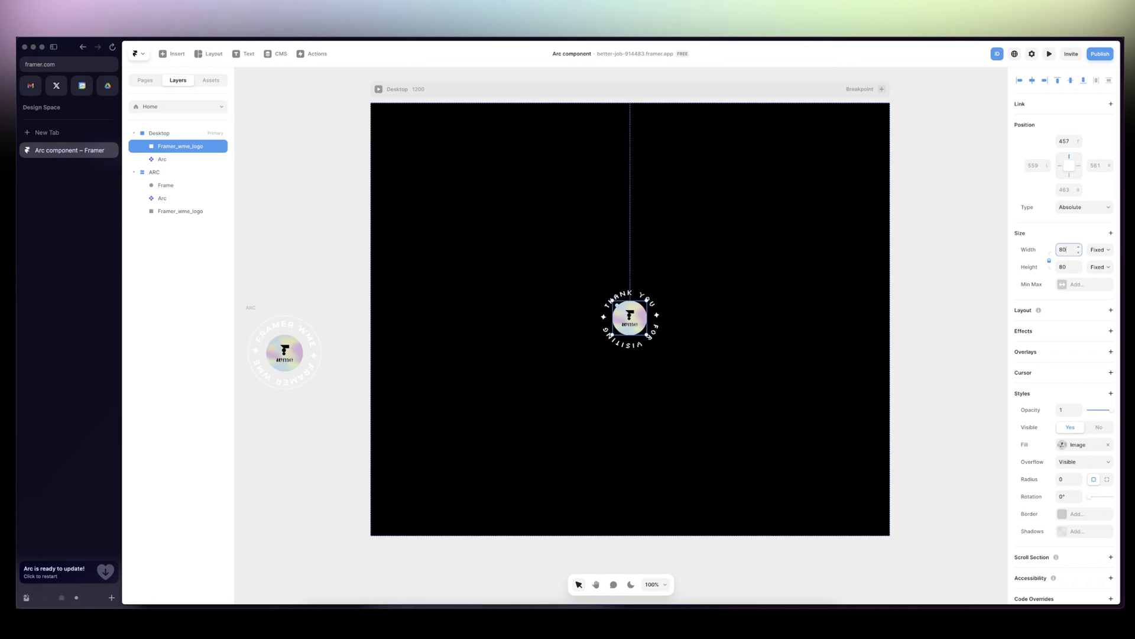
left_click_drag(630, 323, 631, 324)
left_click(604, 370)
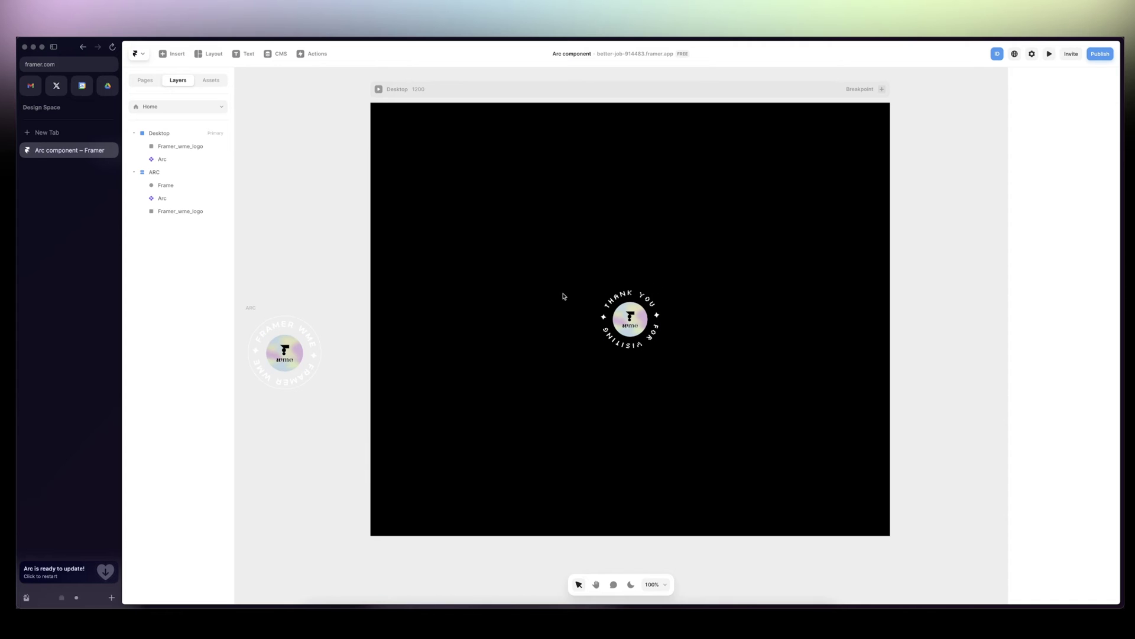
Step: Draw a new frame above the badge in the Desktop frame and size it 100 by 100
key("f")
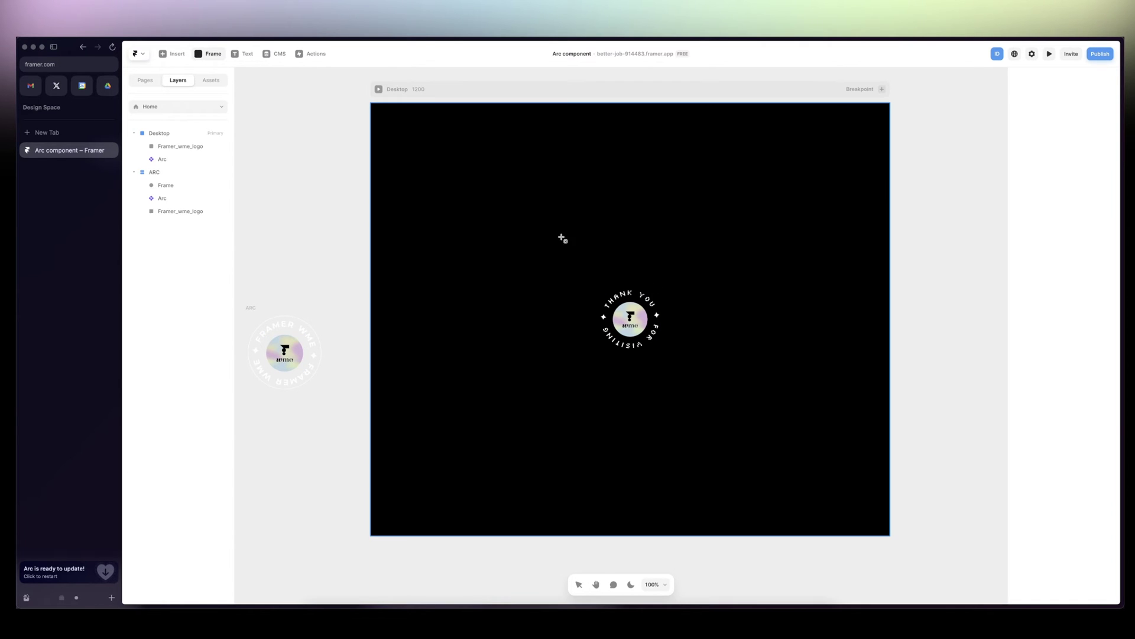
left_click_drag(561, 237, 586, 298)
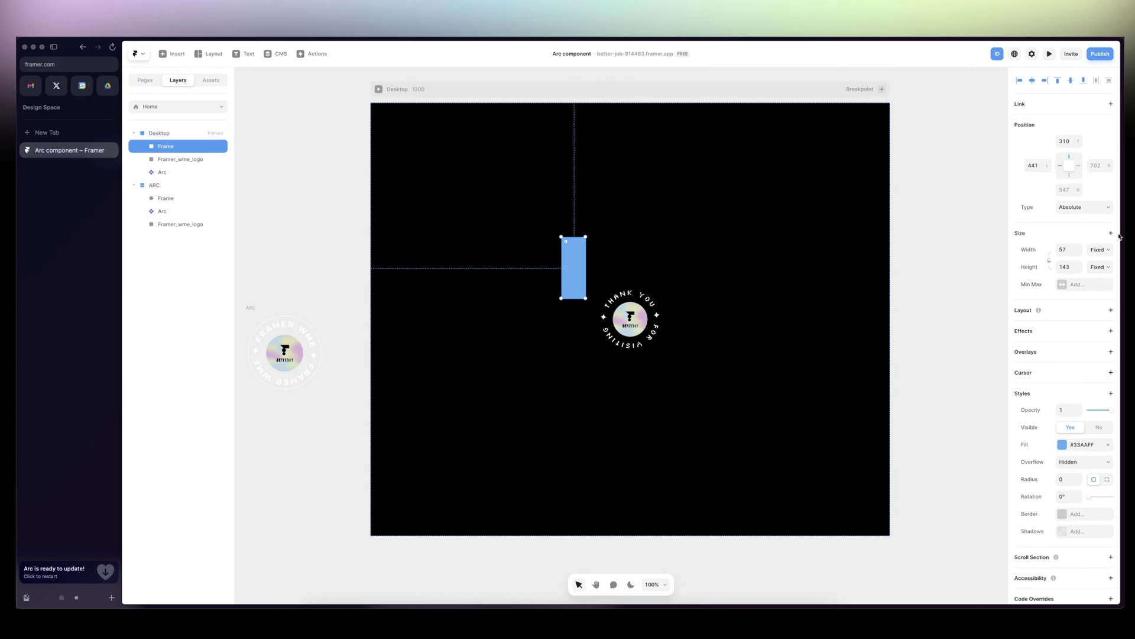
left_click(1063, 251)
type("100")
key("Tab")
type("100")
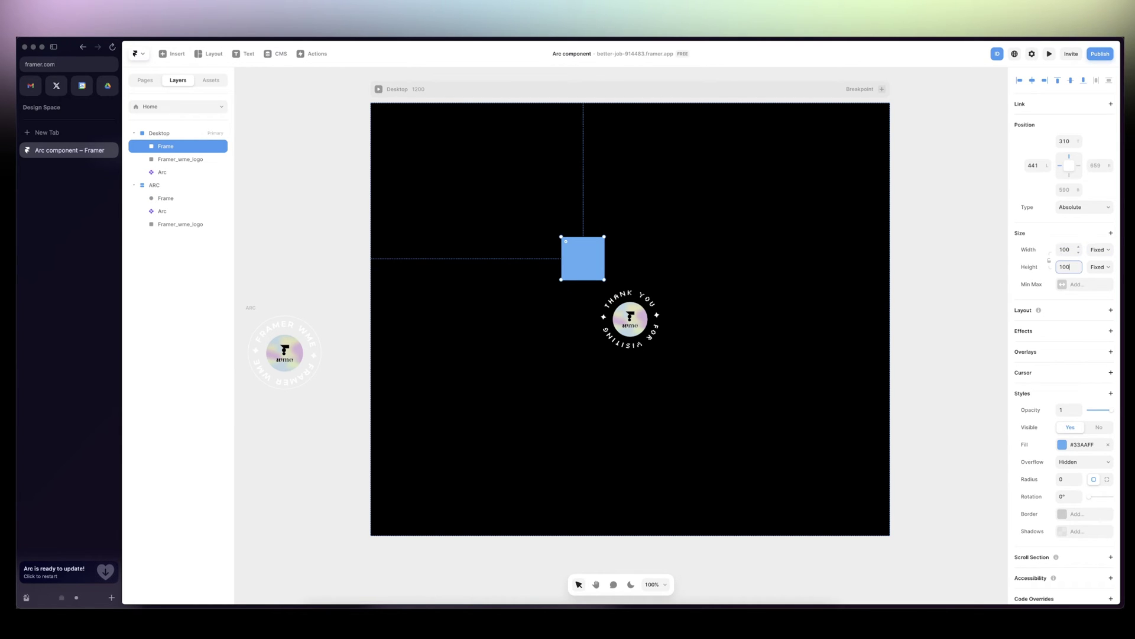
Step: Lock the new frame's proportions, set its width to 150 and position it over the badge at 425 from the top
left_click(1050, 261)
left_click_drag(591, 259, 641, 316)
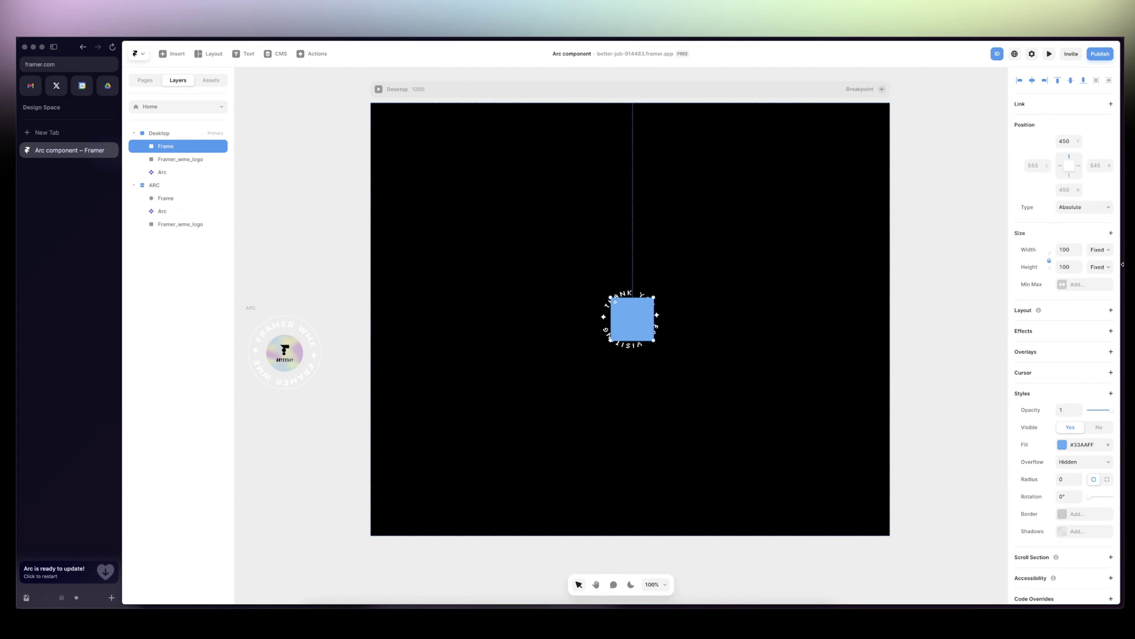
left_click(1060, 250)
type("150")
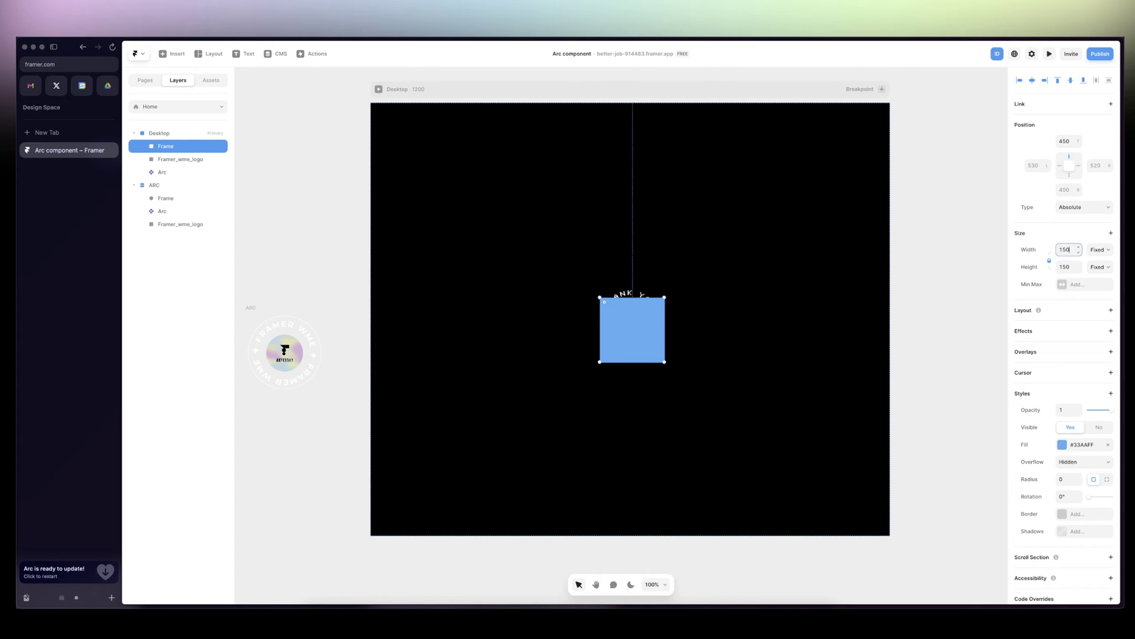
left_click_drag(616, 344, 633, 334)
Step: Remove the frame's blue fill and give it a solid white #FFFFFF border of width 1
left_click(1108, 444)
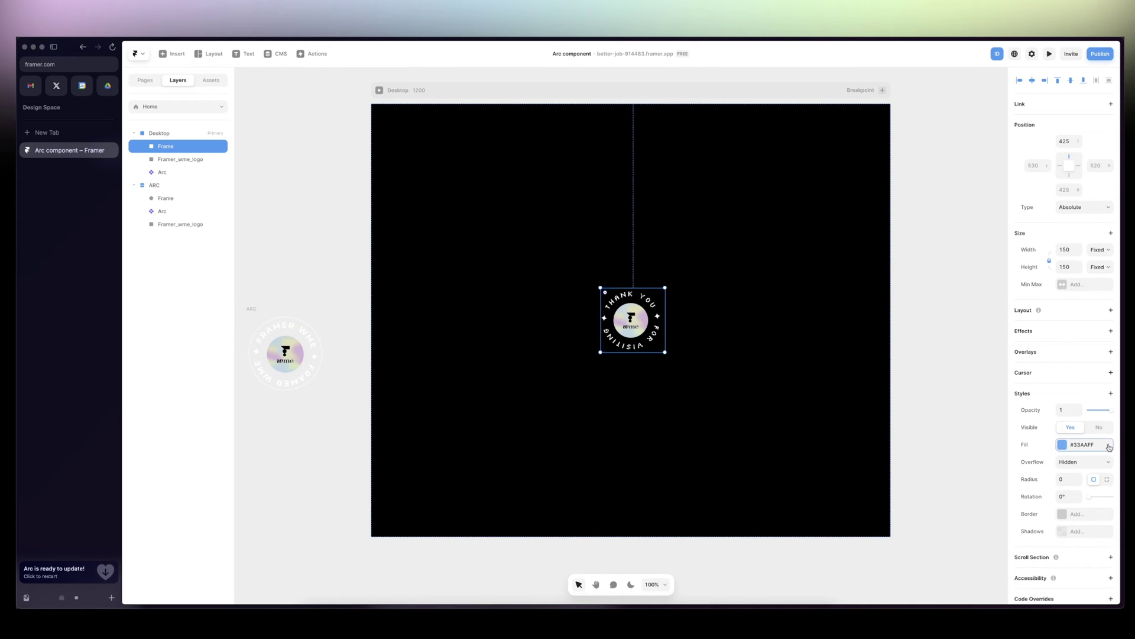
left_click(1065, 513)
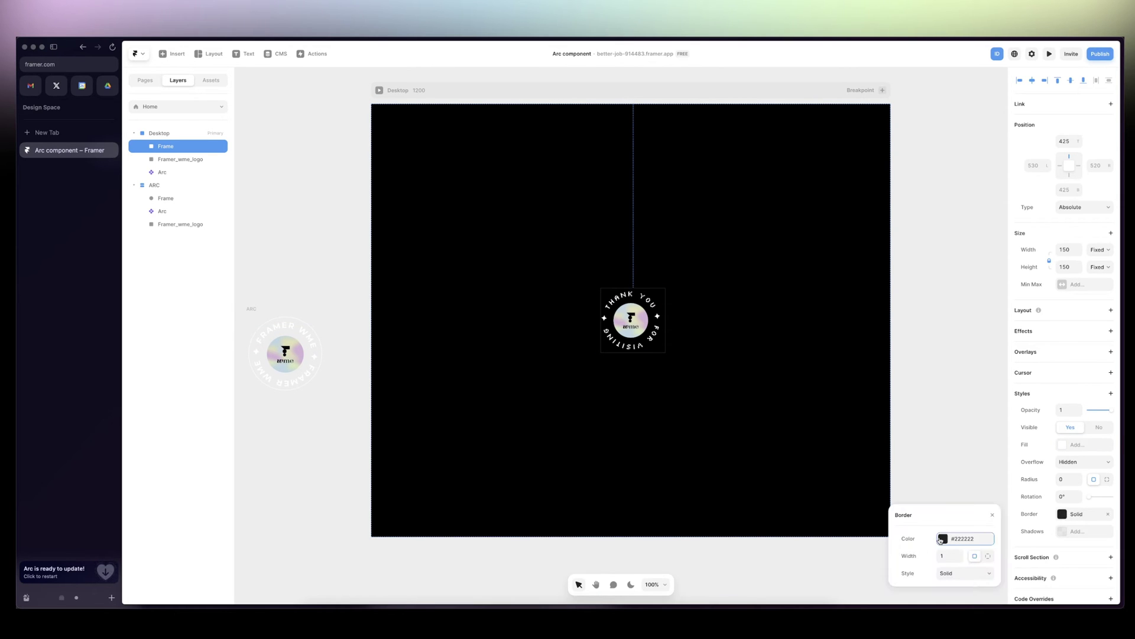
left_click(941, 539)
left_click_drag(920, 500, 856, 445)
scroll(870, 461, "left", 1)
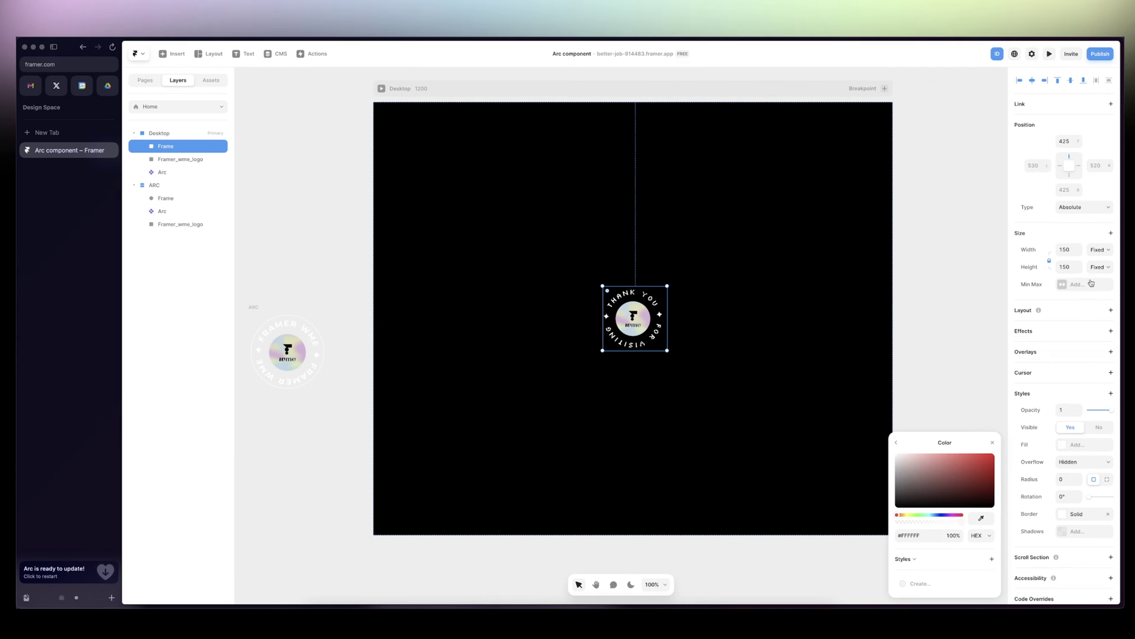
Step: Round the bordered frame into a circle with a radius of 800
left_click(1066, 479)
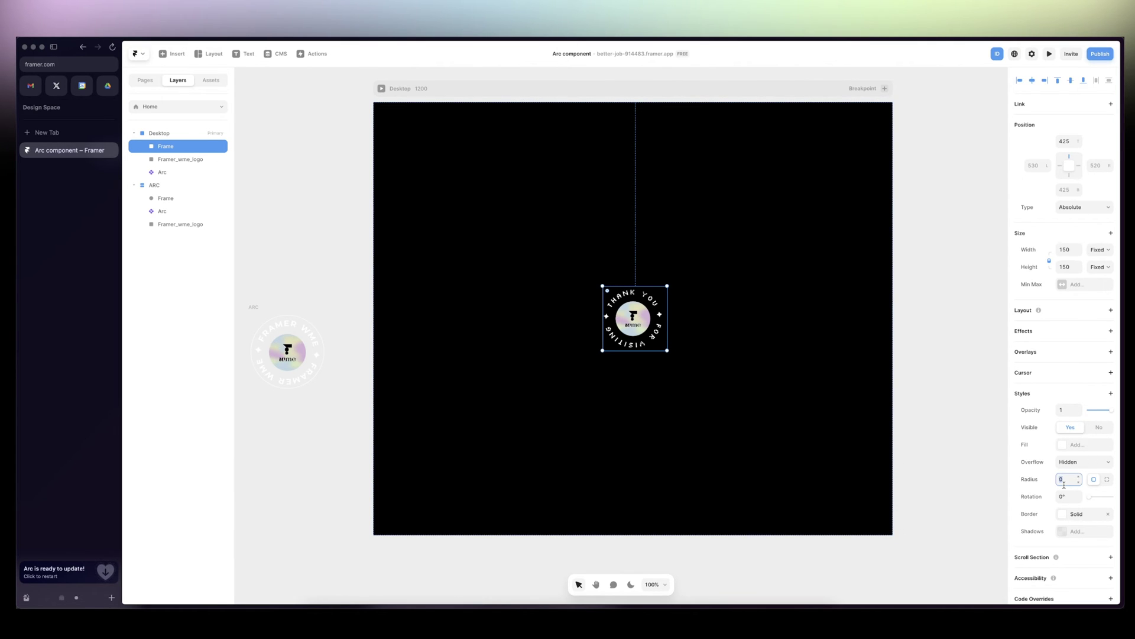
type("800")
key("Return")
left_click(732, 421)
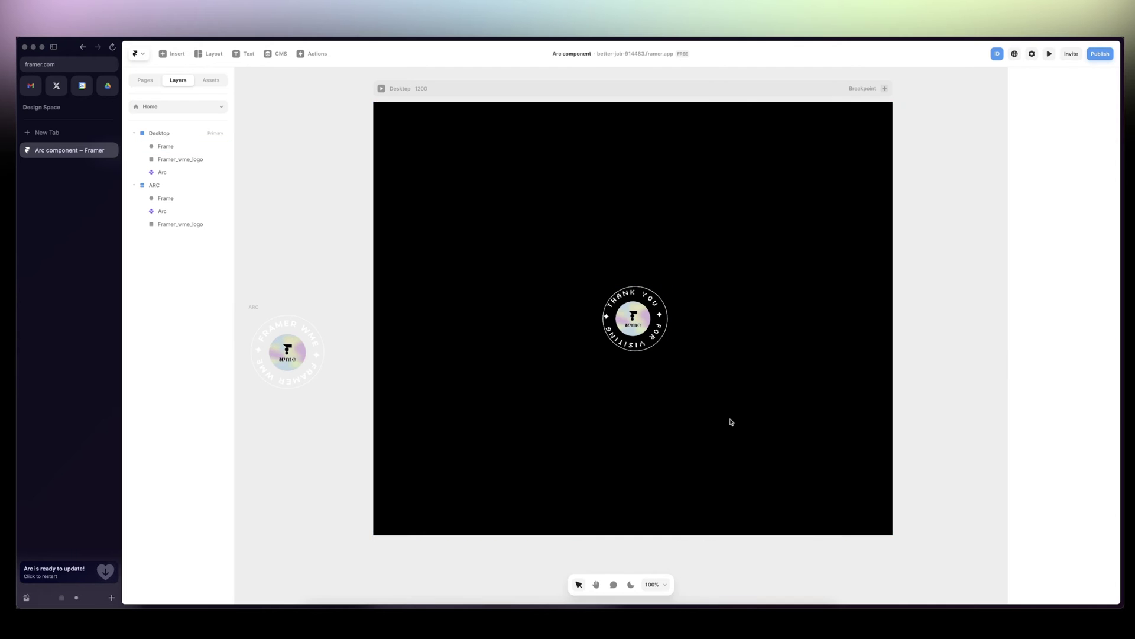
Step: Move the circular outline left and up to 424 from the top, centring it around the text and logo
key("super+equal")
key("super+equal")
scroll(732, 421, "right", 2)
scroll(732, 422, "up", 1)
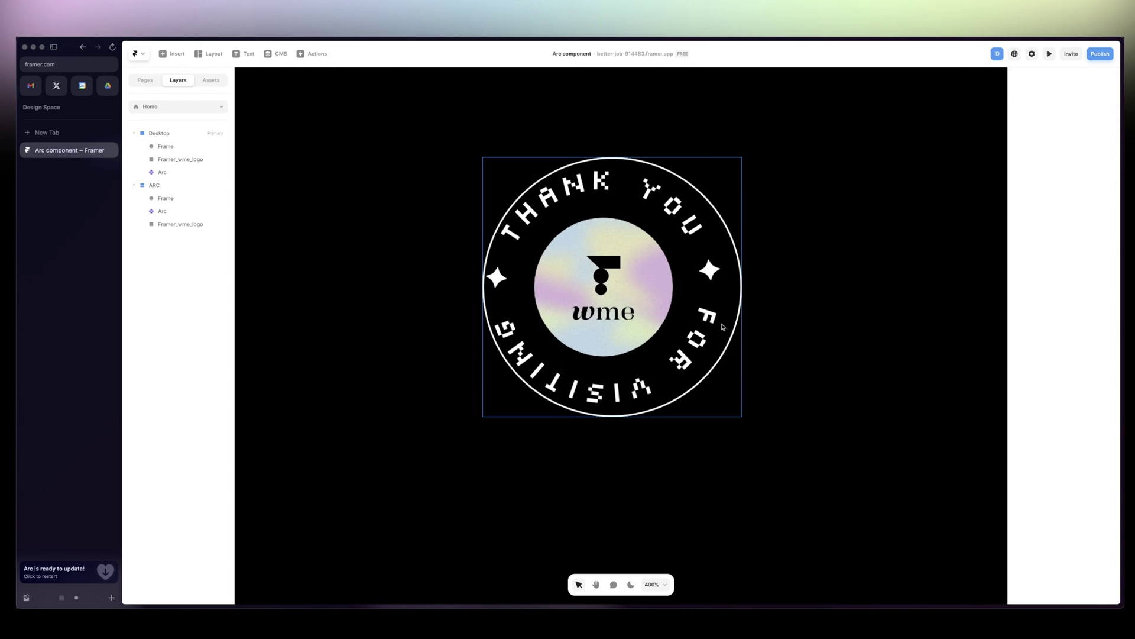
left_click_drag(743, 302, 735, 301)
key("Left")
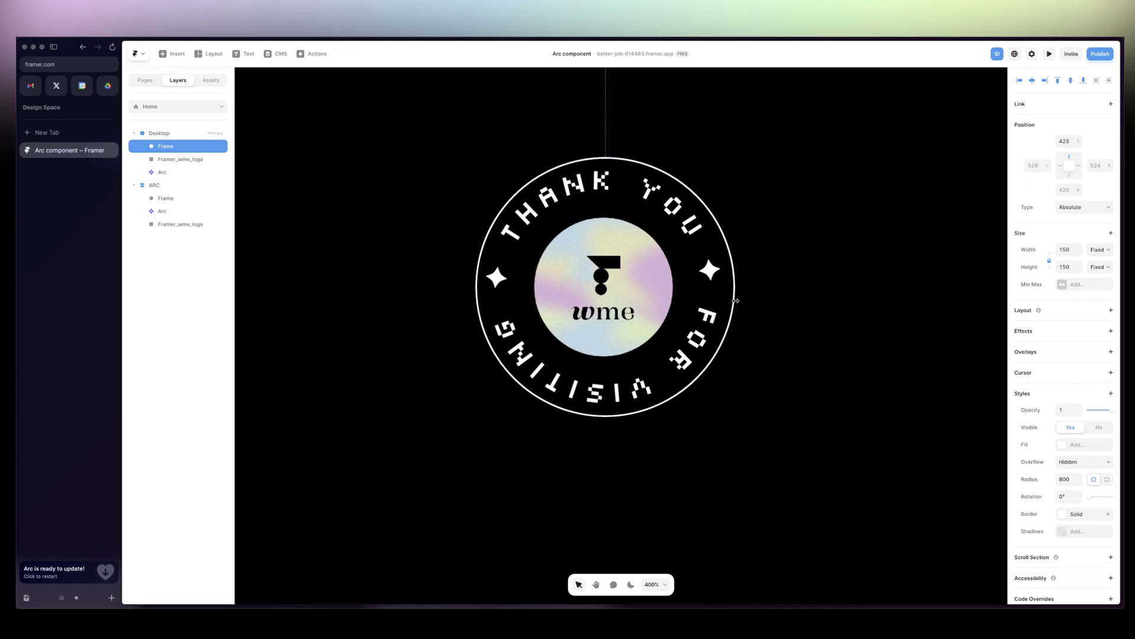
key("Up")
key("Left")
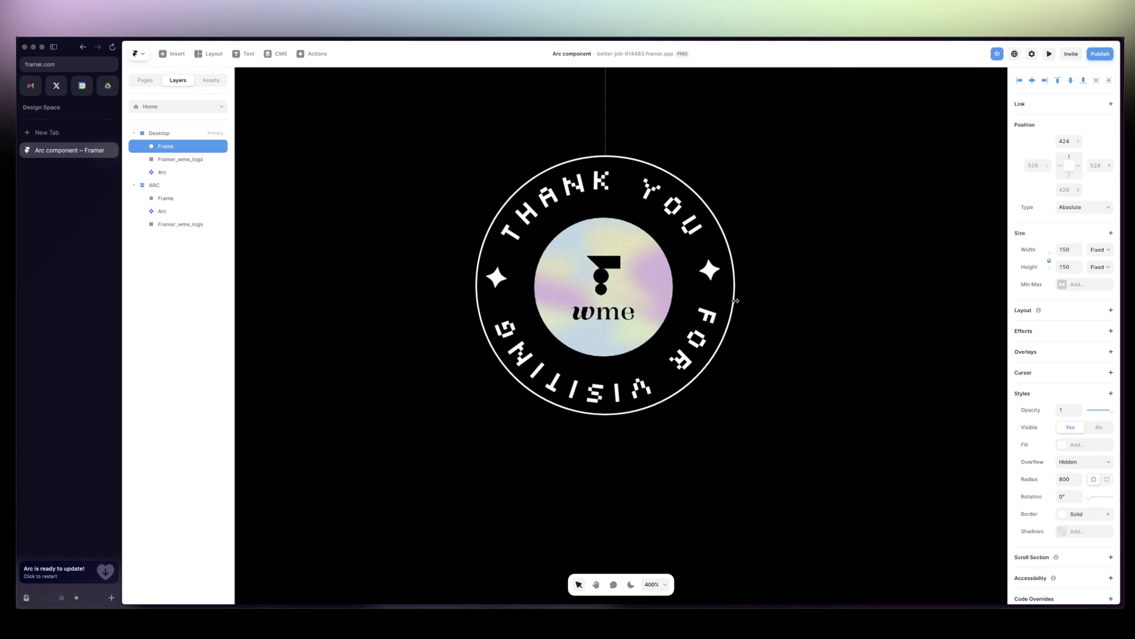
Step: Enlarge the circular outline around the badge to a width of 160, keeping its proportions
left_click(799, 317)
key("super+minus")
key("super+minus")
key("super+minus")
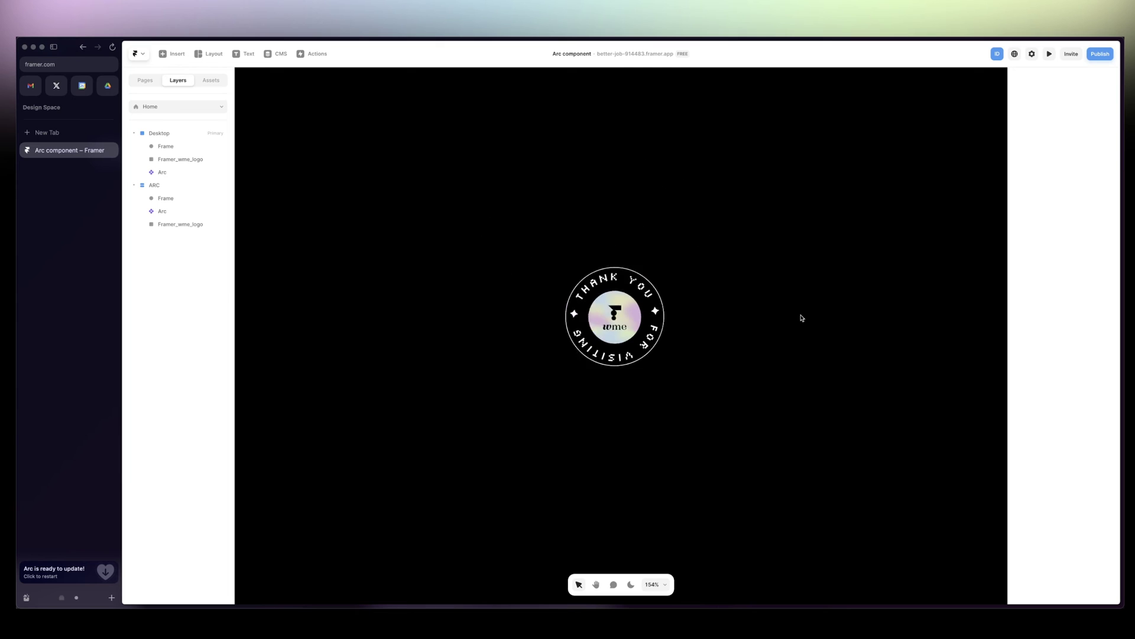
key("super+equal")
key("super+equal")
key("super+equal")
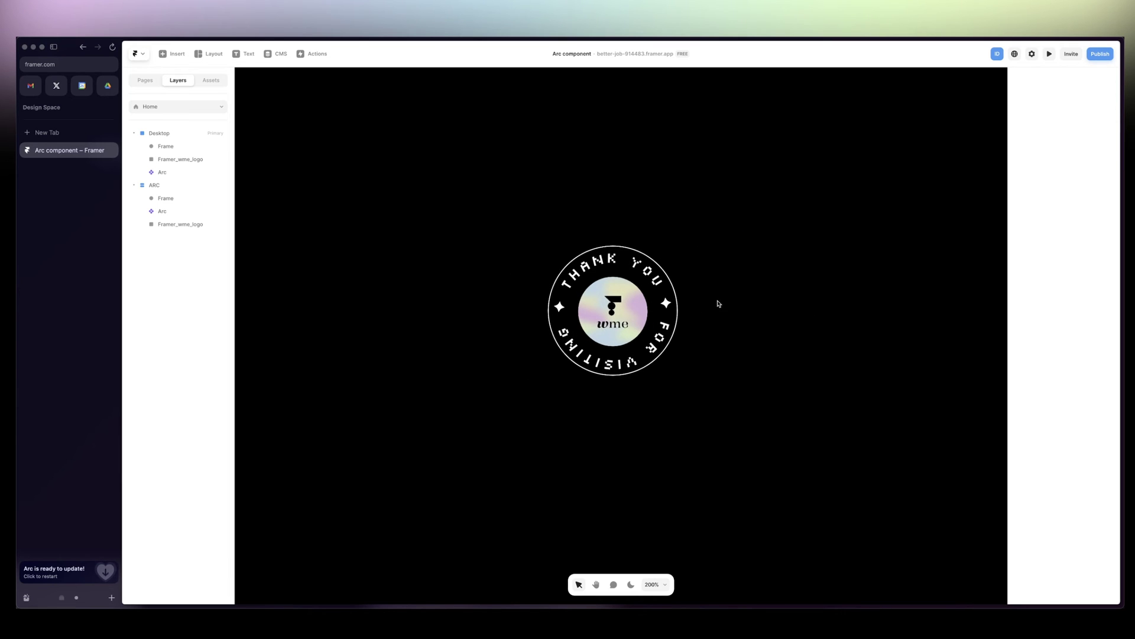
left_click(677, 297)
left_click(1071, 250)
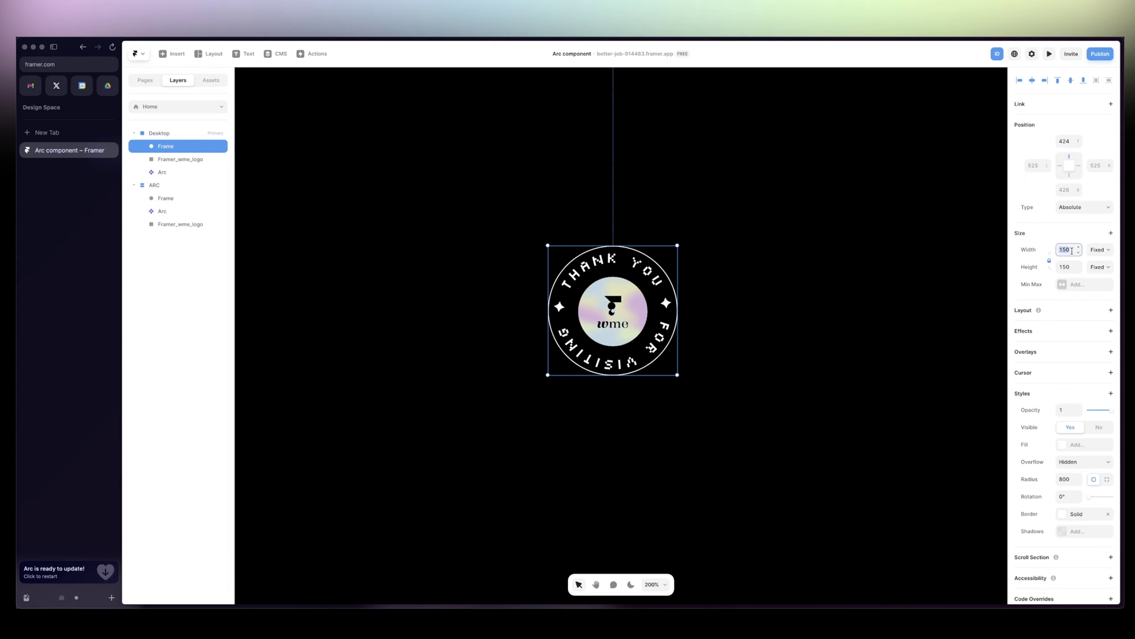
type("1")
key("Return")
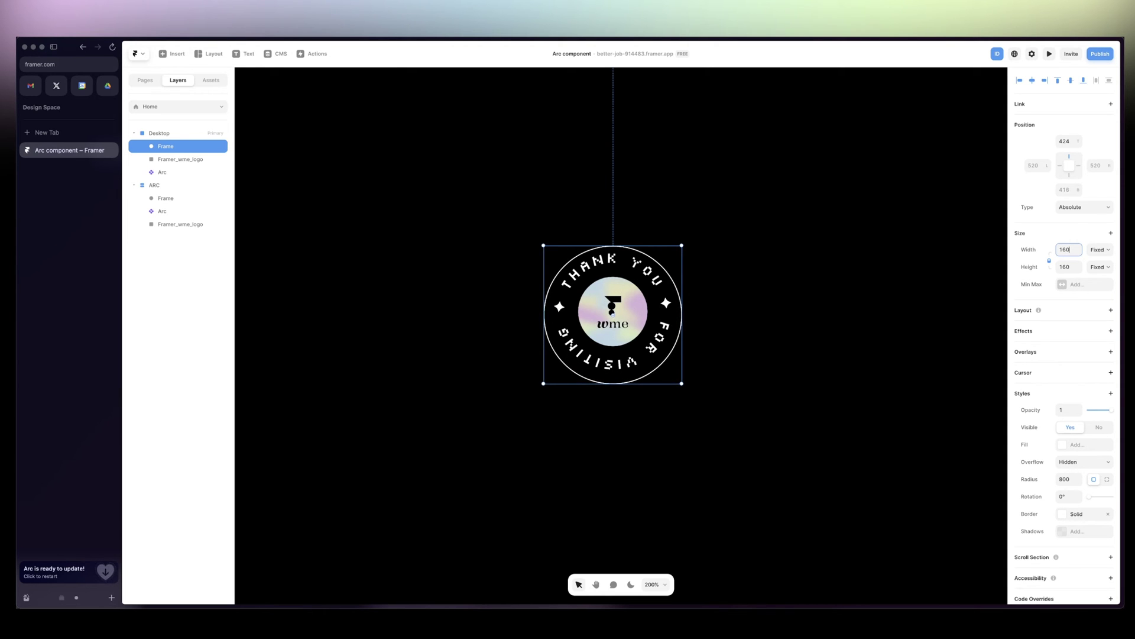
Step: Nudge the enlarged outline up to 421 from the top so it is centred around the badge
left_click(786, 368)
left_click(610, 380)
key("Up")
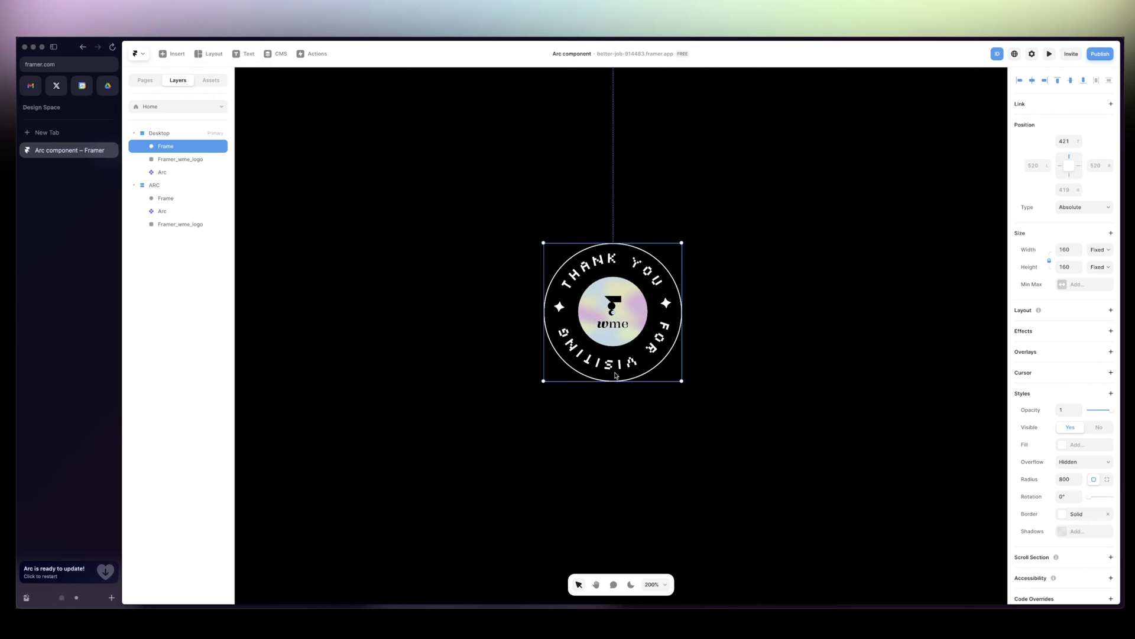
left_click(720, 381)
key("super+minus")
key("super+minus")
key("super+equal")
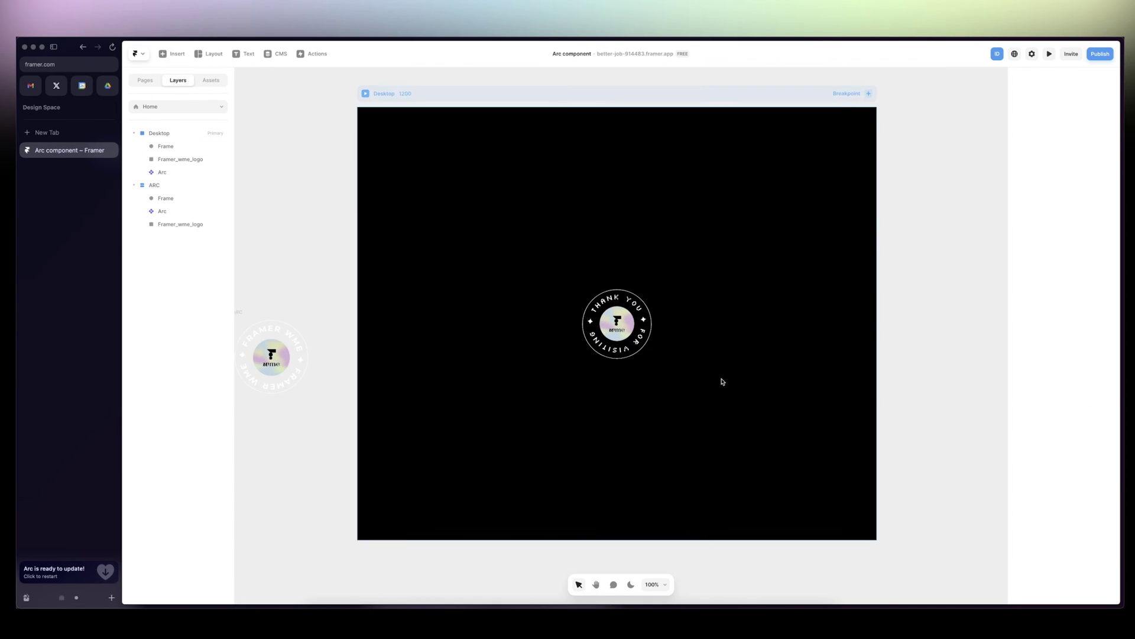
Step: Preview the page to check the rotating badge with its outline ring, and return to the canvas
key("super+equal")
key("super+minus")
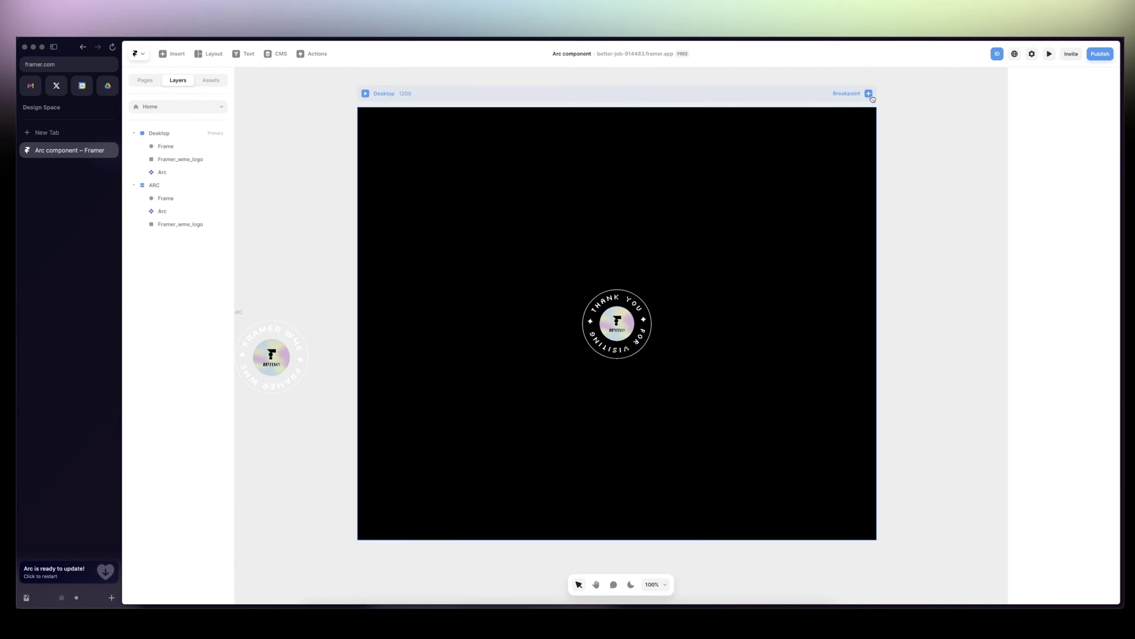
left_click(1049, 54)
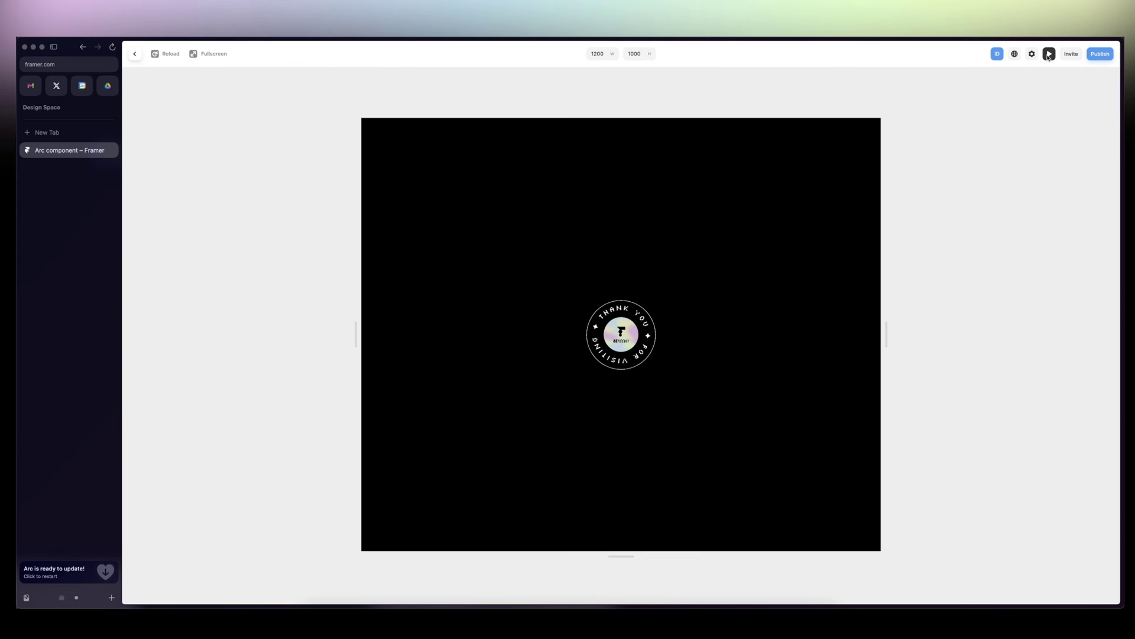
left_click(1049, 54)
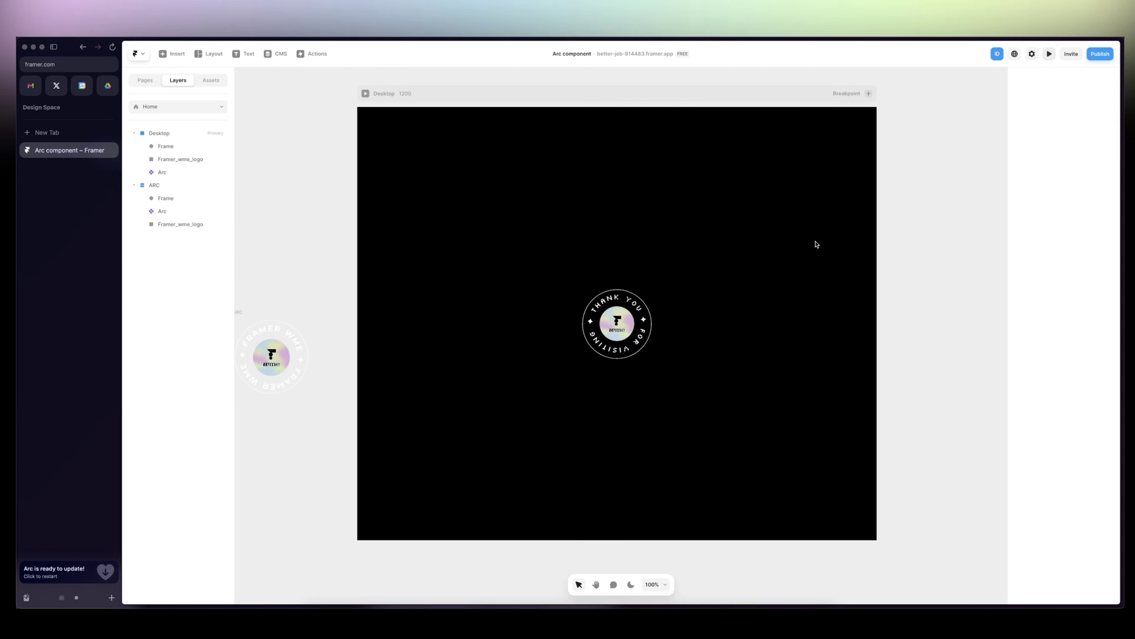
Step: Set the rotation speed of the badge's Arc text on the Desktop page to 10
left_click(613, 309)
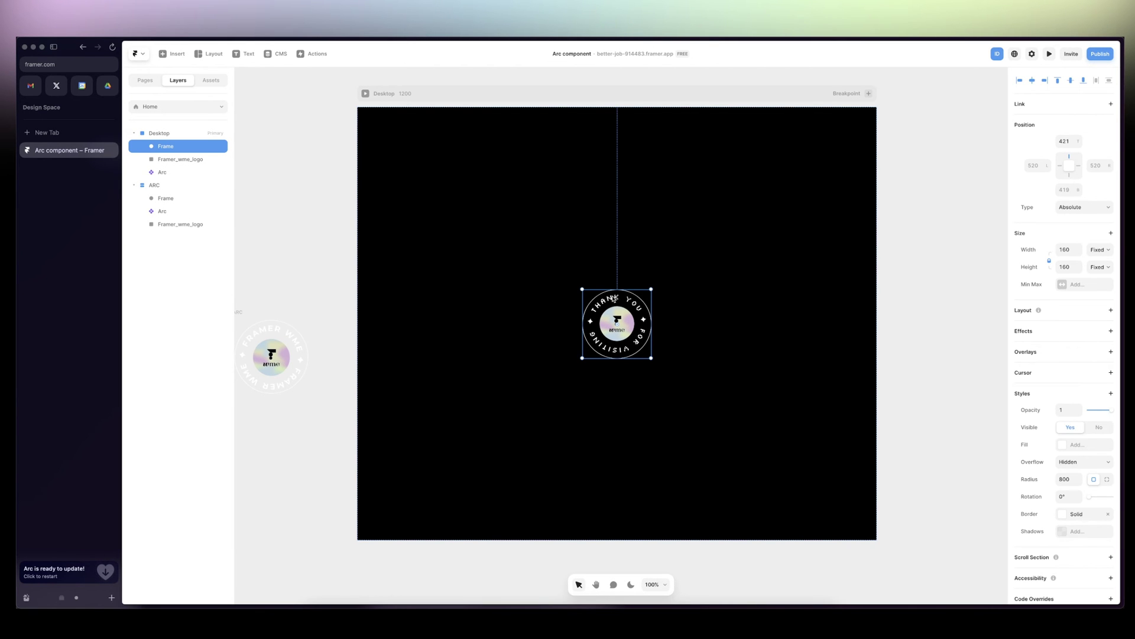
left_click(615, 299)
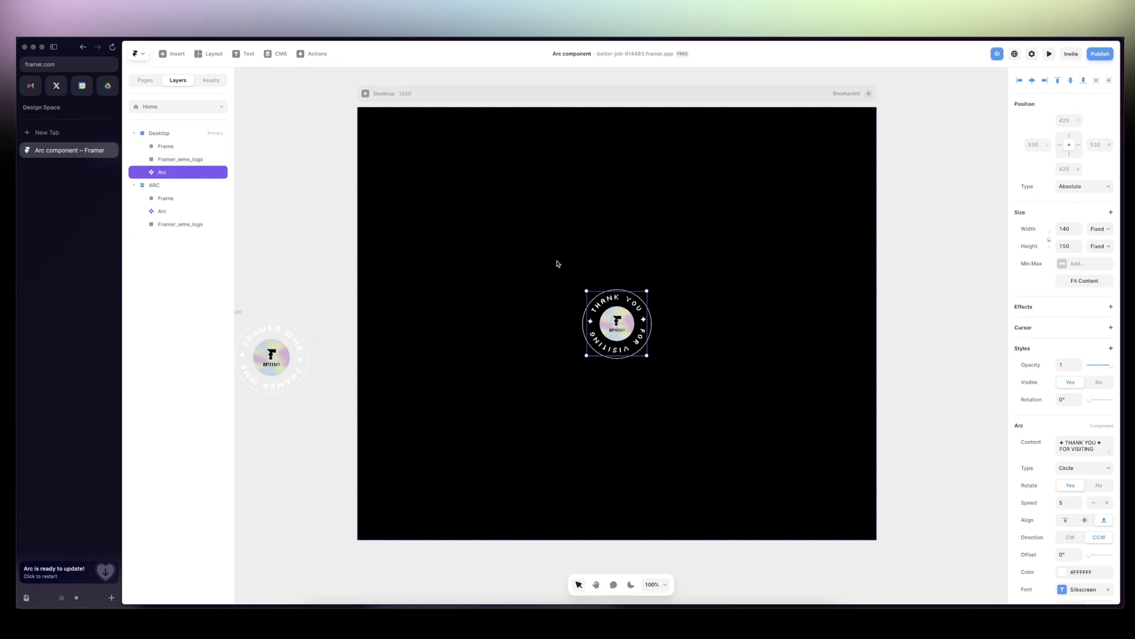
left_click(1070, 501)
key("Return")
Step: Replace both phrases in the Arc text with FRAMER WME, keeping the star separators
left_click(1066, 442)
left_click_drag(1070, 442, 1094, 439)
type("FRAMER WME")
key("shift+super+Left")
type("FRAMER WME")
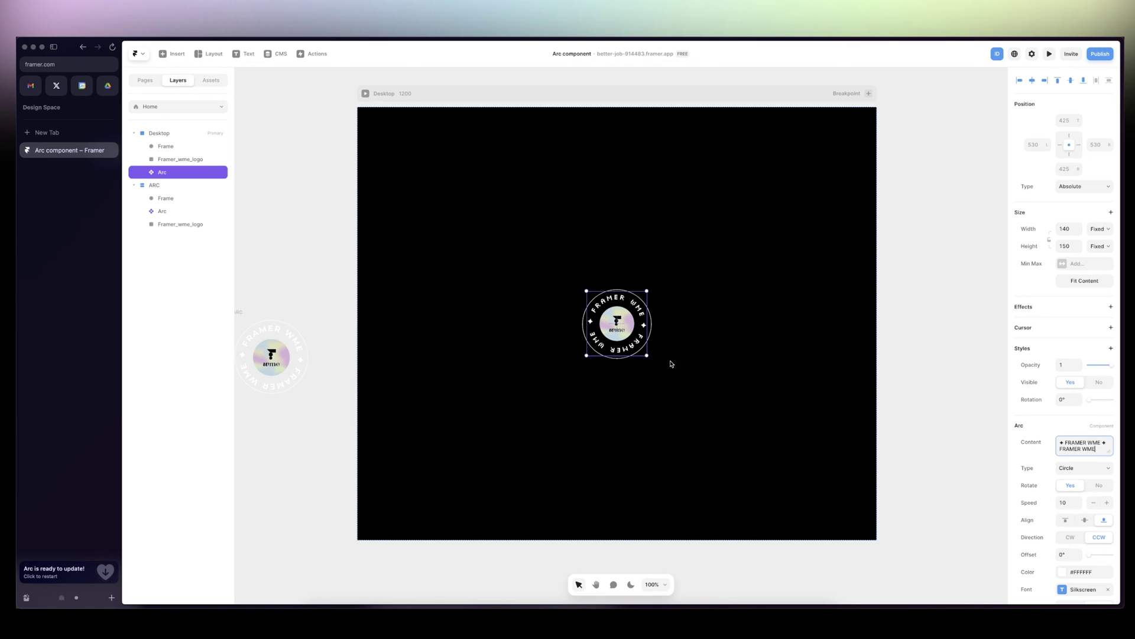
left_click(552, 307)
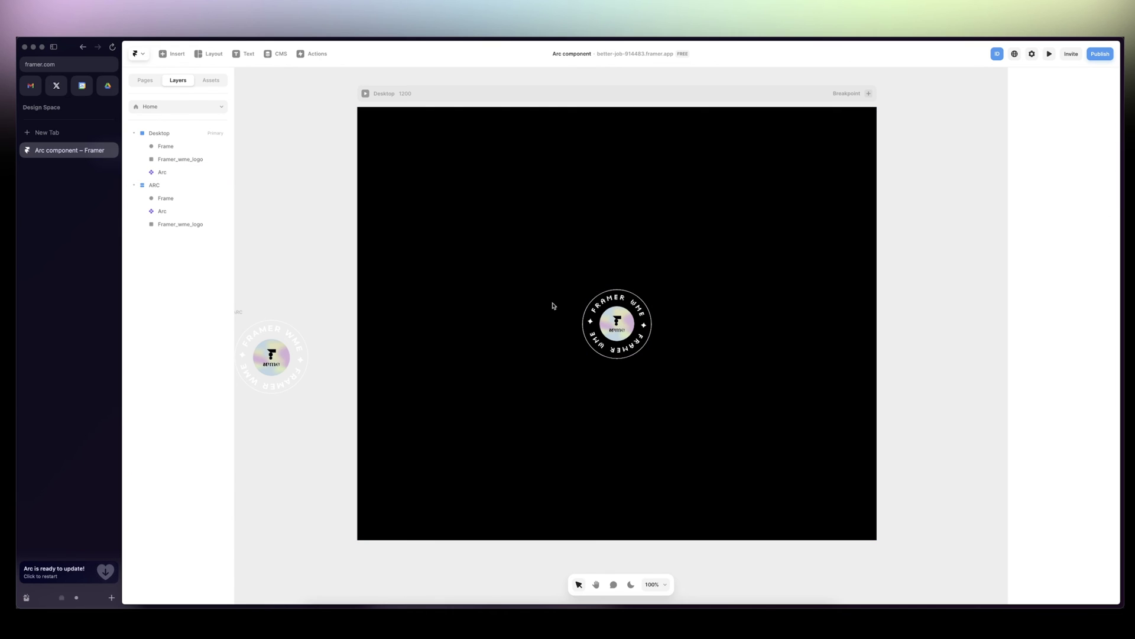
left_click(610, 303)
double_click(609, 303)
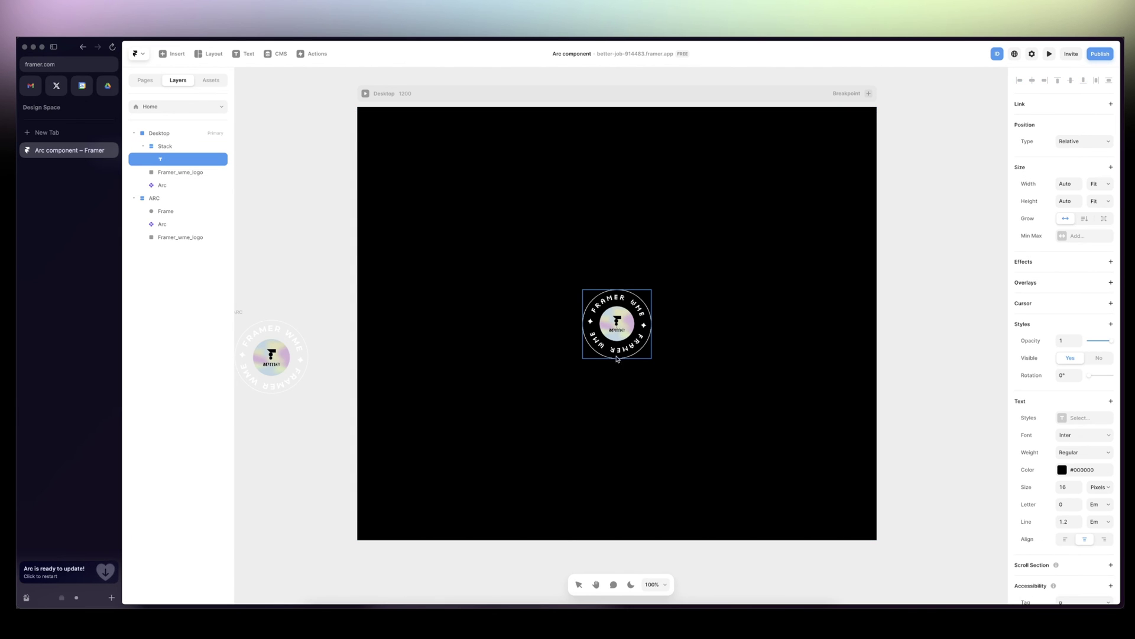
key("super+z")
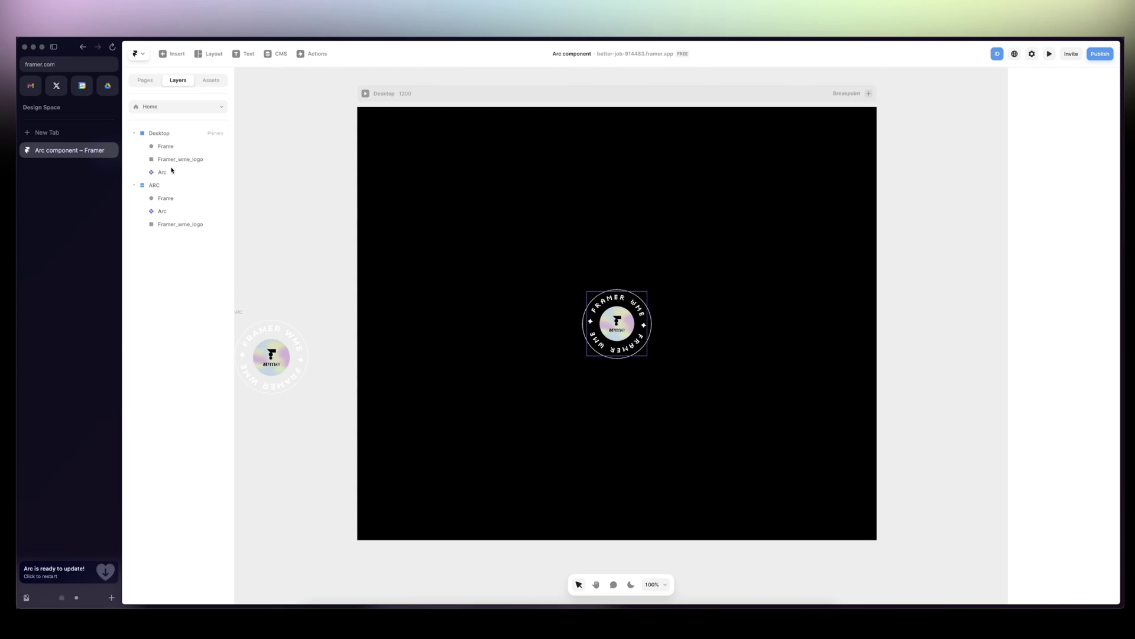
Step: Change the font of the Desktop badge's Arc text to Montserrat
left_click(176, 159)
left_click(172, 173)
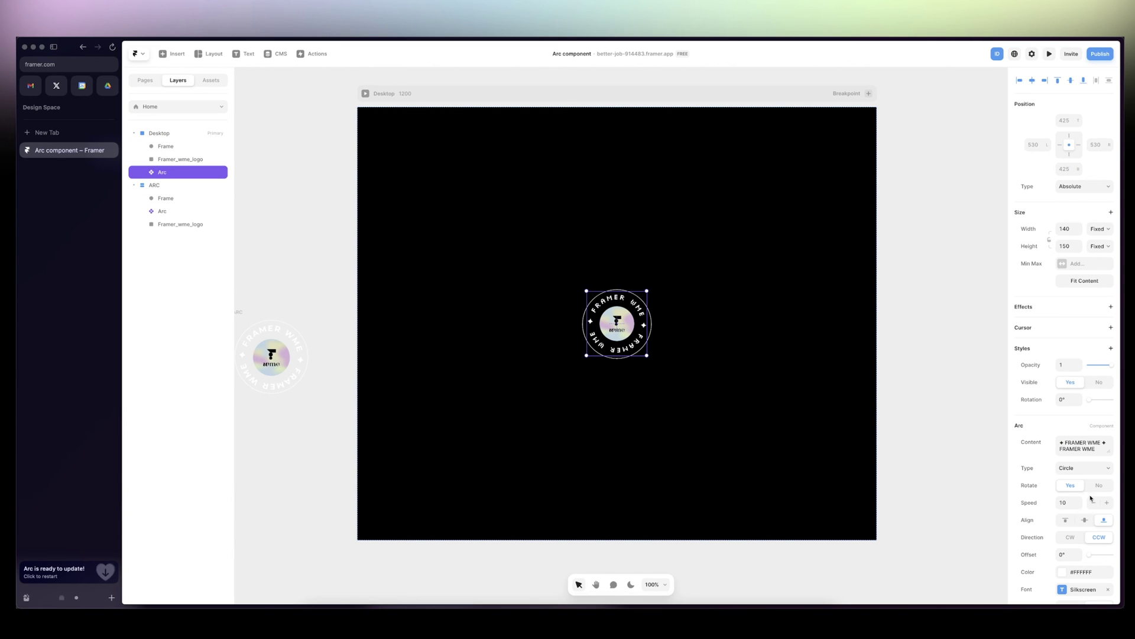
left_click(1080, 589)
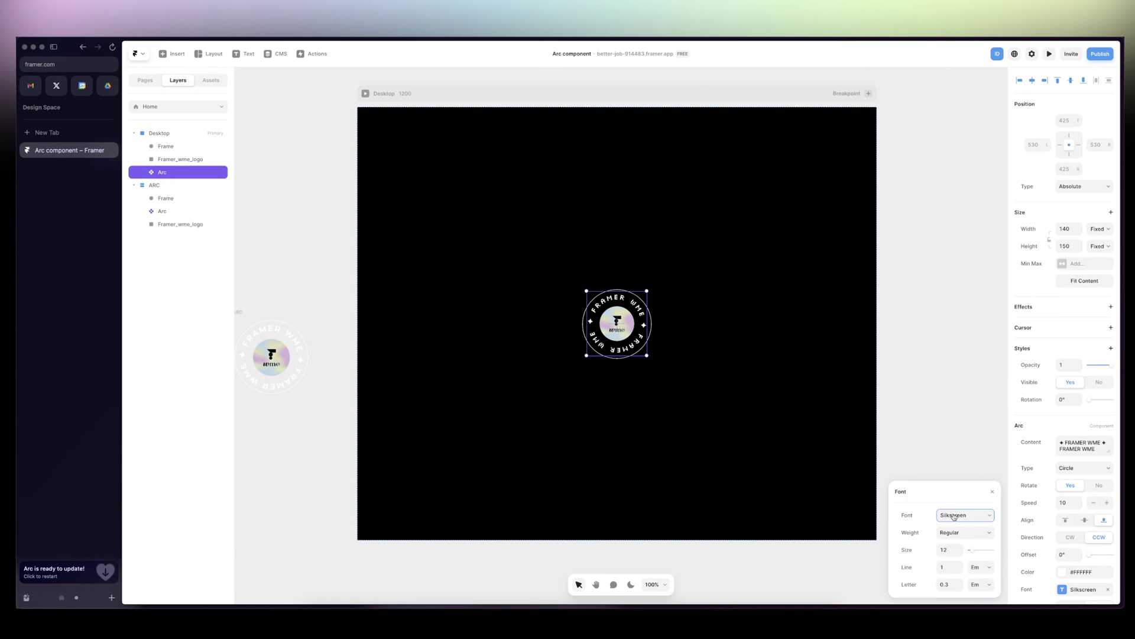
type("MONTS")
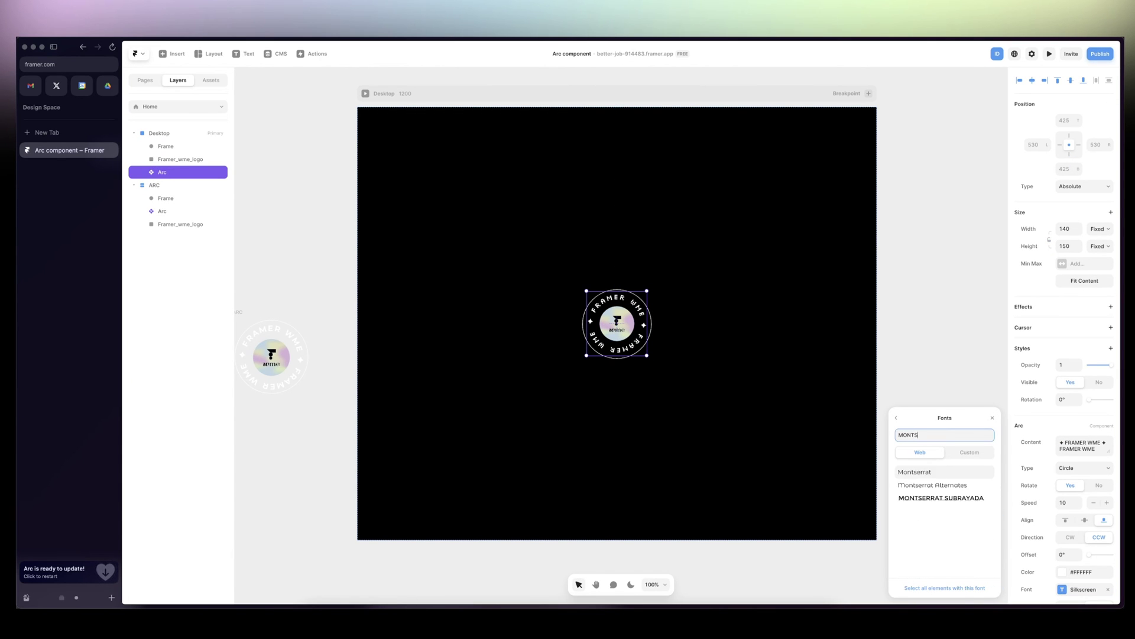
left_click(916, 471)
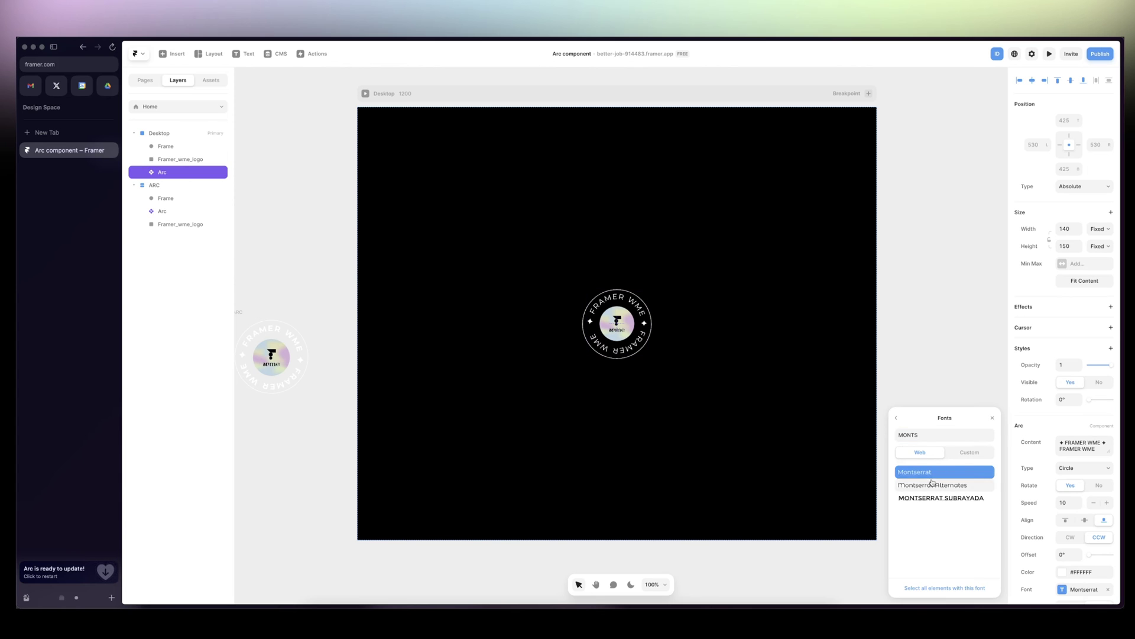
Step: Set the Arc text's font weight to Bold and its size to 12.2
left_click(897, 418)
left_click(969, 534)
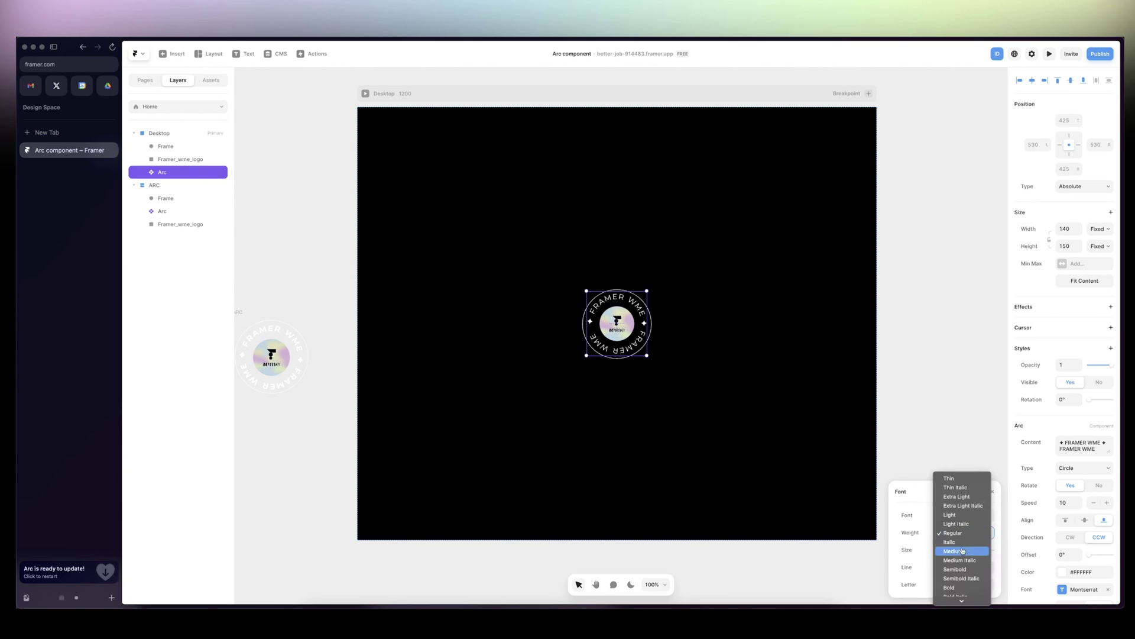
left_click(957, 587)
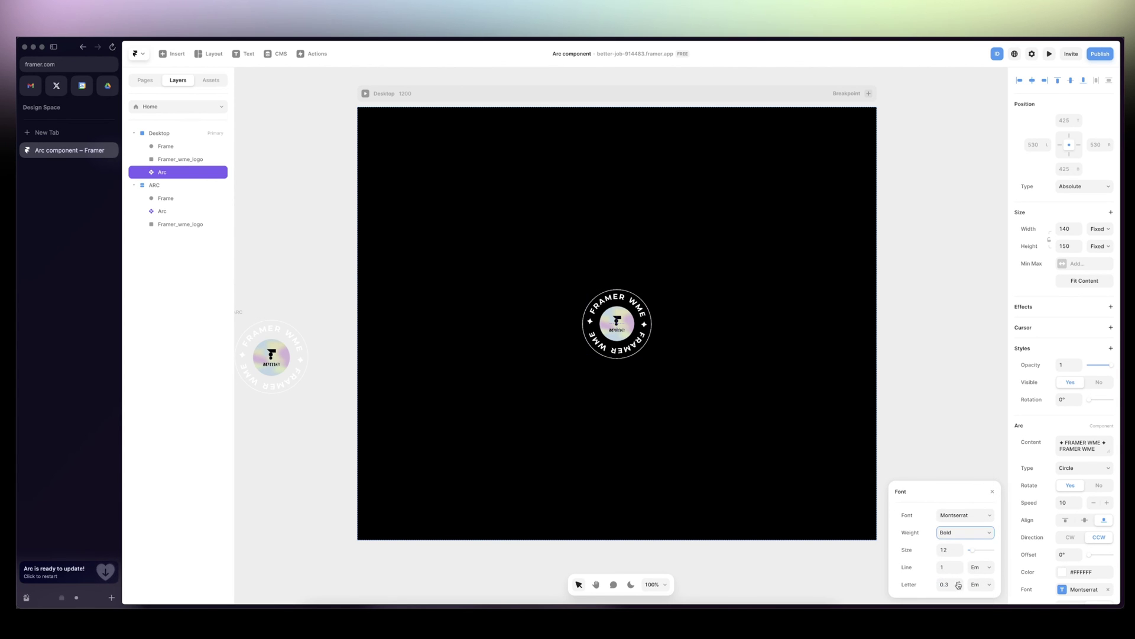
left_click(949, 550)
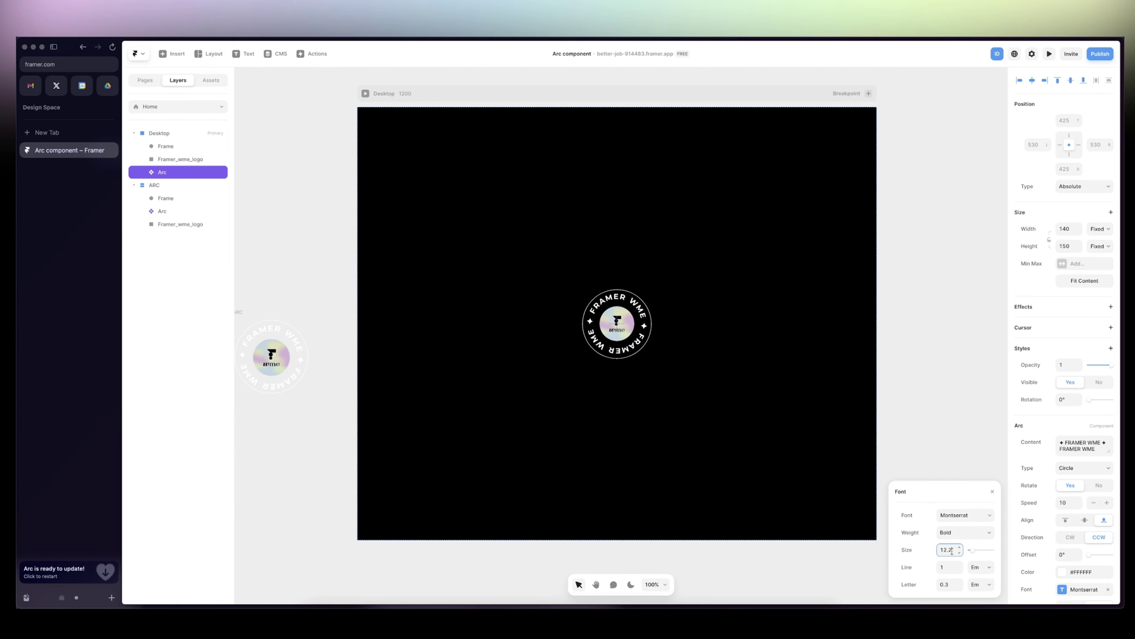
left_click(631, 396)
Step: Preview the badge with its restyled FRAMER WME text, and return to the canvas
left_click(1049, 56)
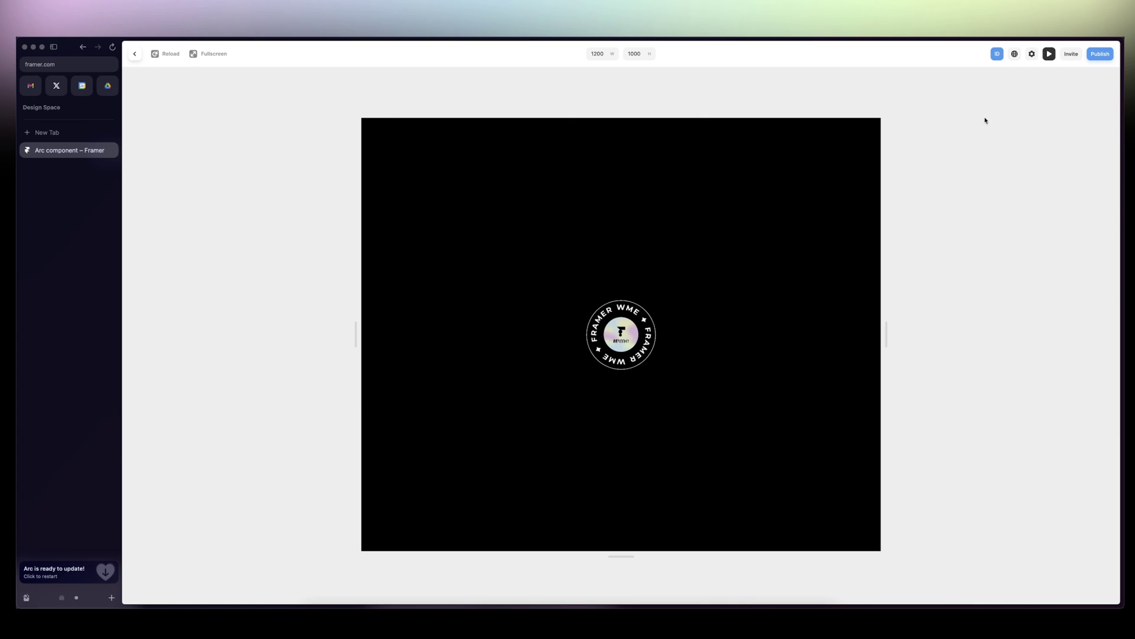
left_click(1050, 54)
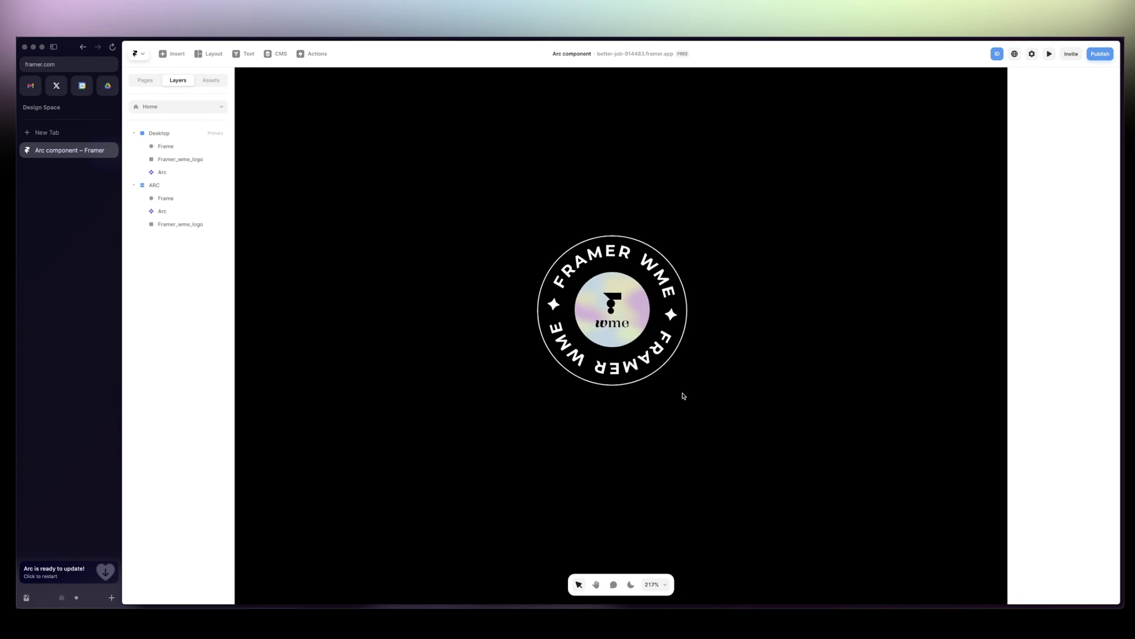
scroll(621, 336, "up", 10)
left_click(545, 270)
double_click(570, 283)
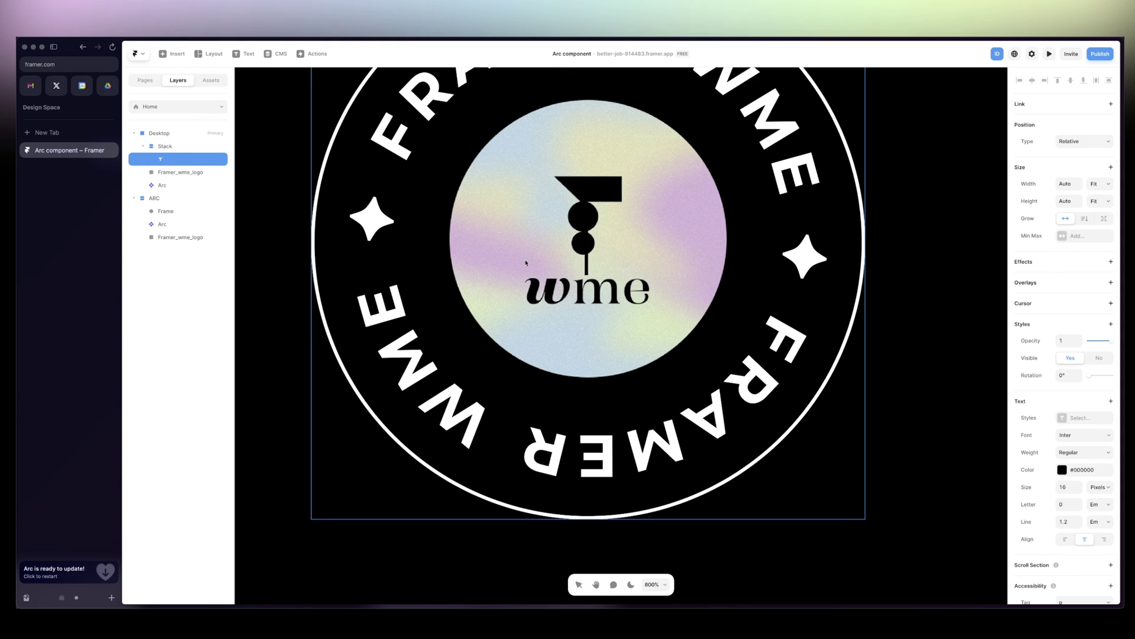
left_click(254, 192)
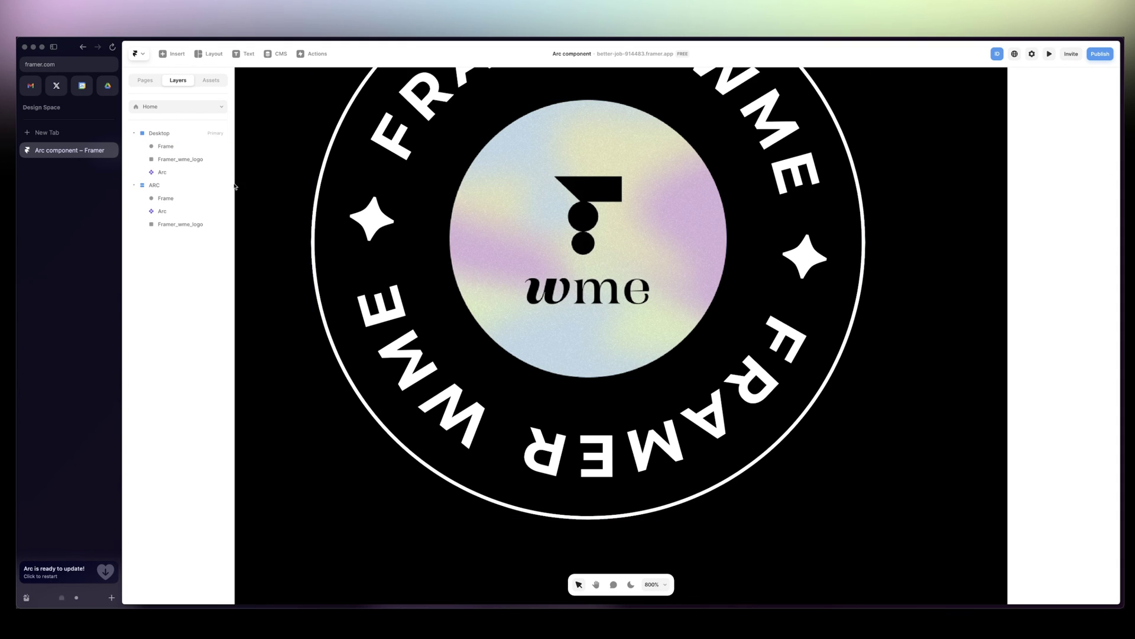
Step: Enlarge the wme logo in the centre of the Desktop badge to about 92 by 92
left_click(175, 158)
left_click_drag(727, 376, 749, 398)
left_click(947, 337)
key("super+0")
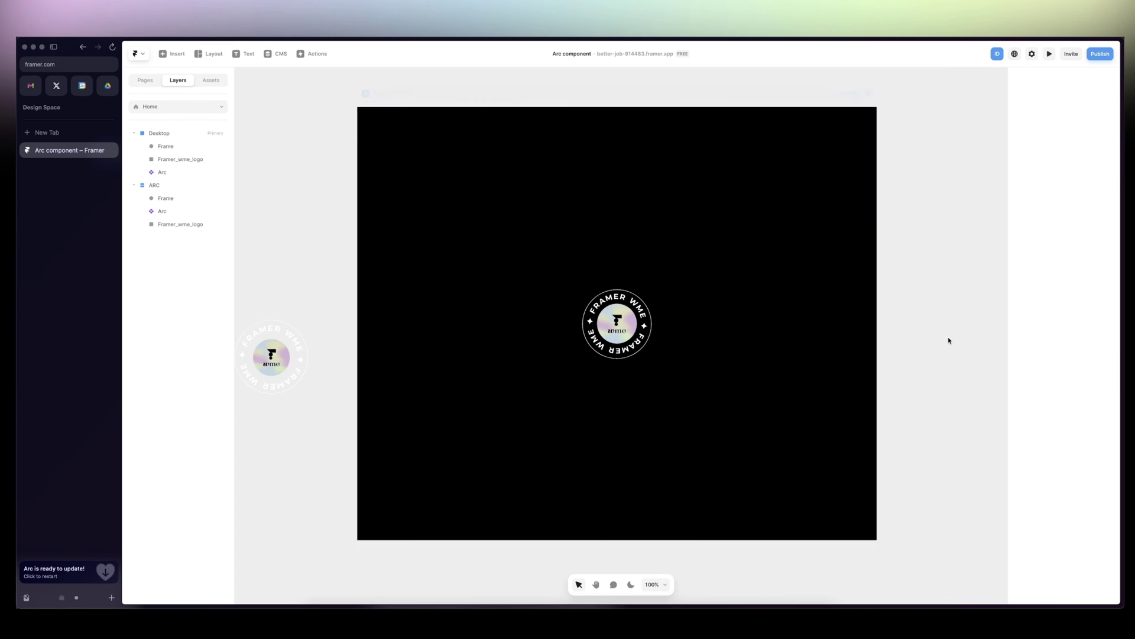
Step: Preview the Desktop page with the enlarged logo, and return to the canvas
key("super+minus")
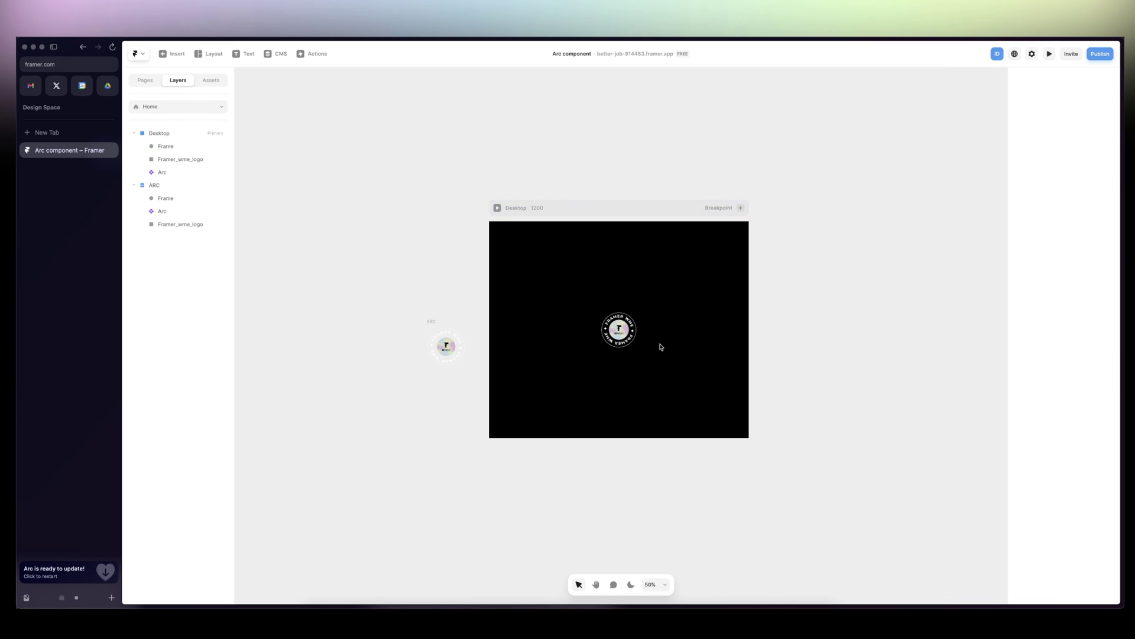
left_click(498, 209)
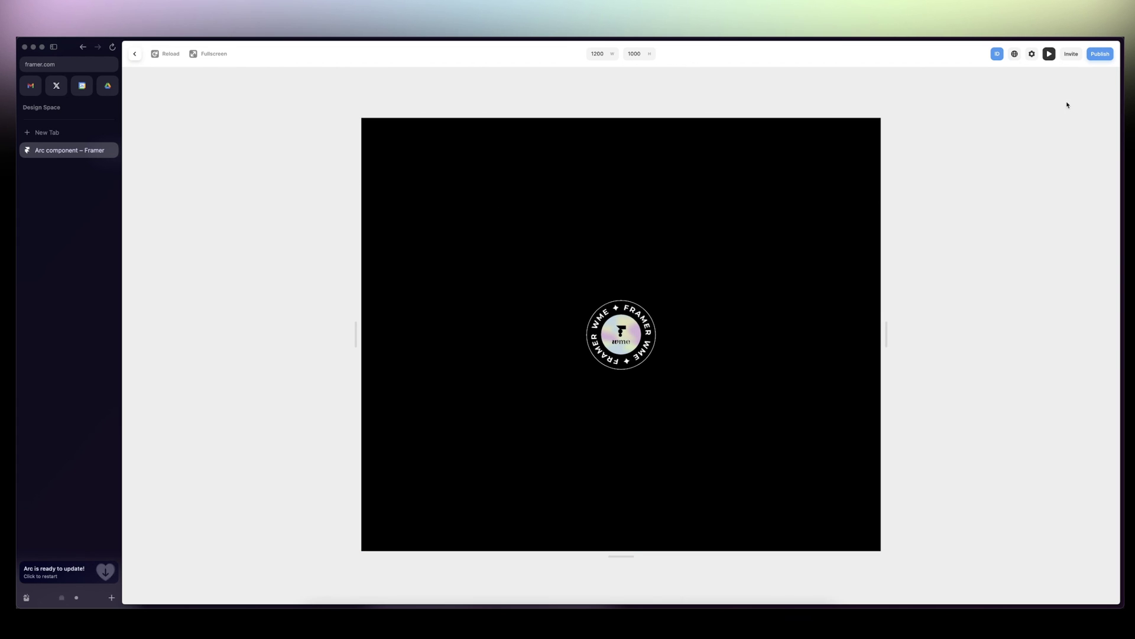
left_click(1049, 54)
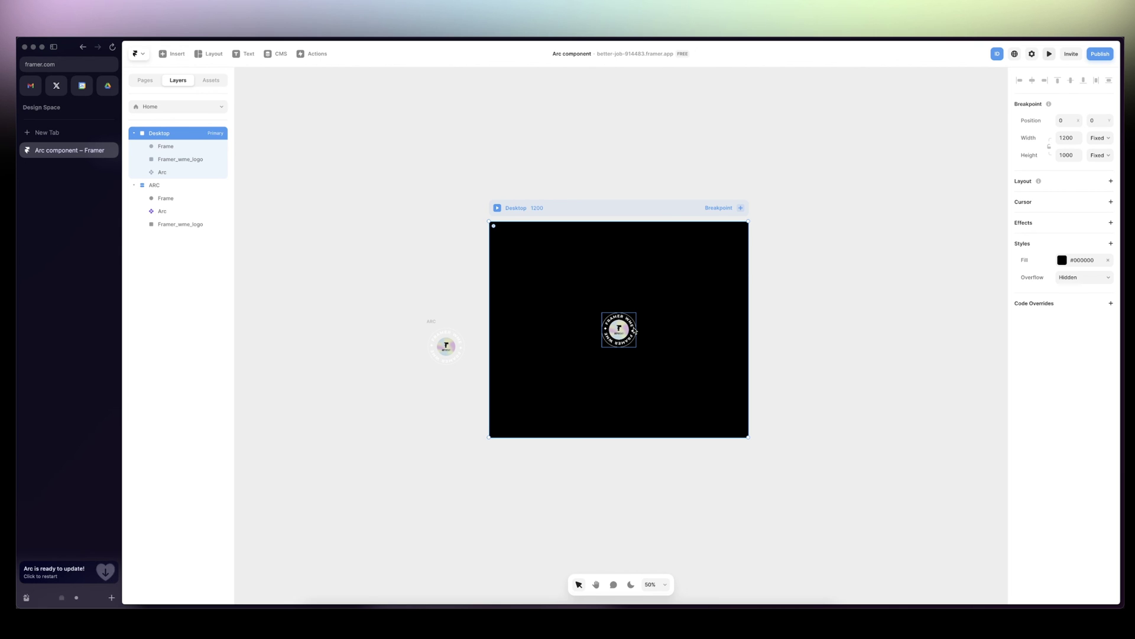
key("super+plus")
key("super+plus")
double_click(618, 326)
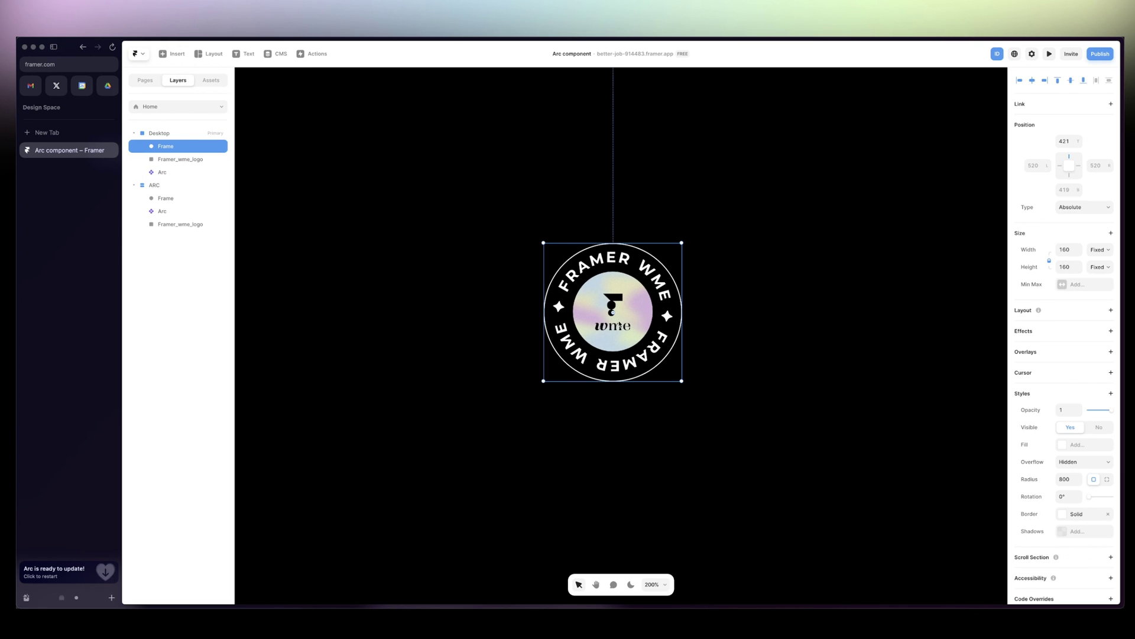
key("super+z")
Step: Examine the image fill settings of the badge's central wme logo, and close them without changing the image
left_click(180, 160)
left_click(1075, 445)
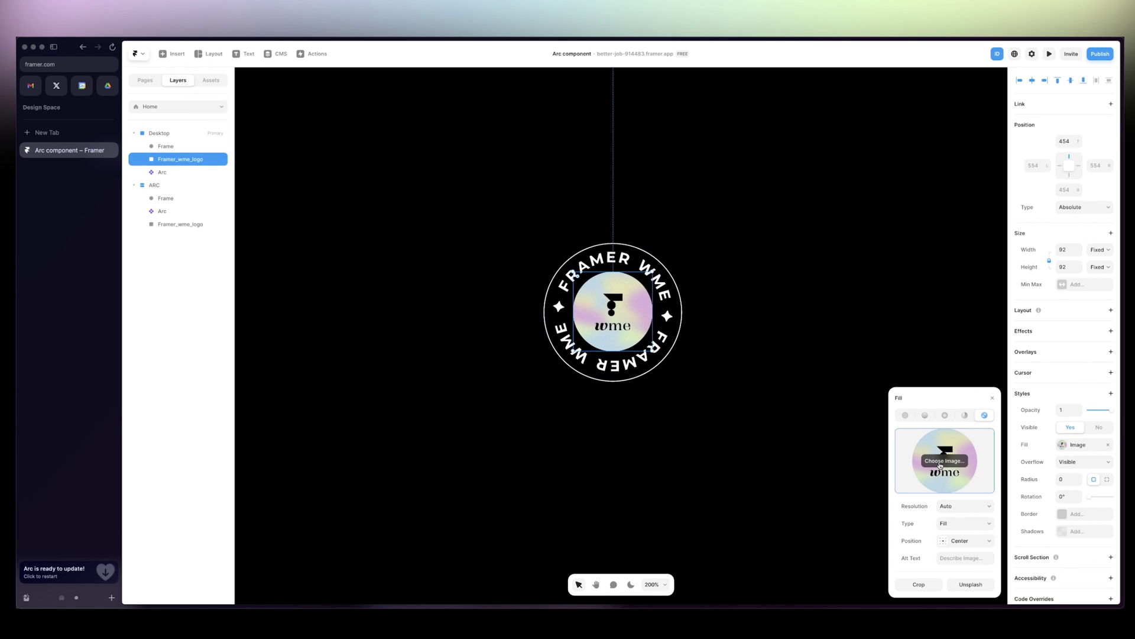
left_click(711, 456)
key("shift+1")
key("shift+0")
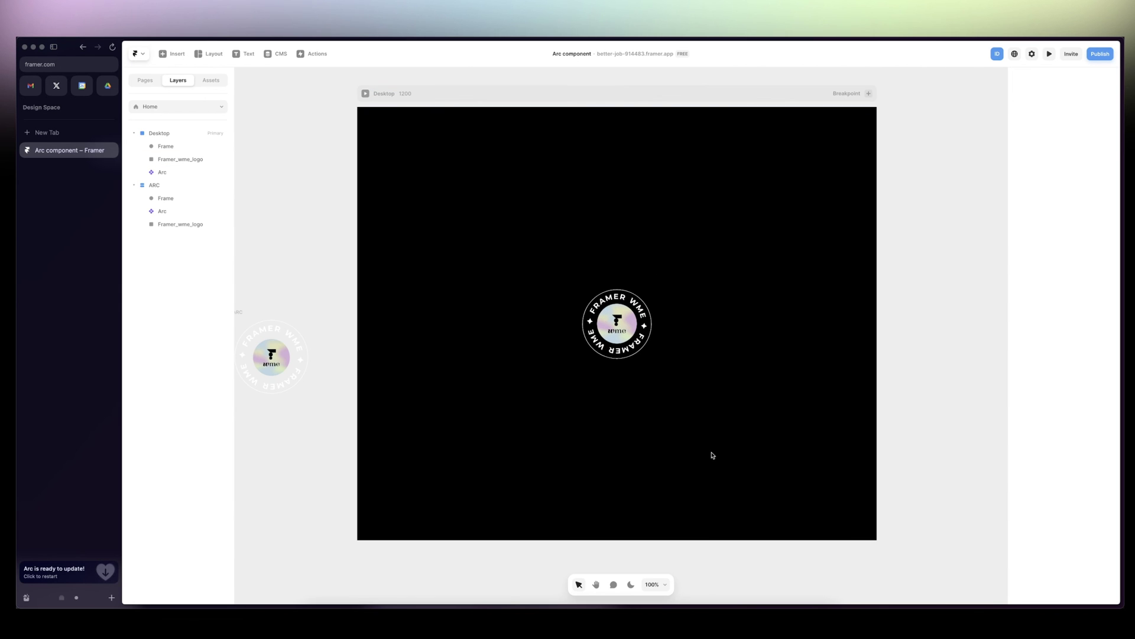